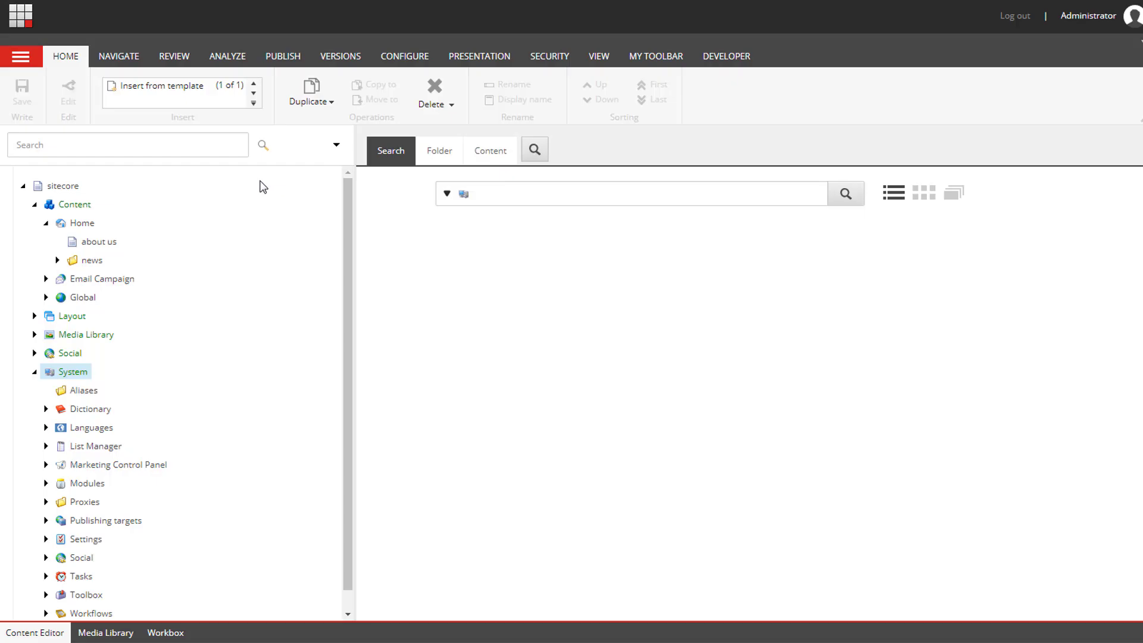
# Expand System > Settings > Rules > Definitions > Elements in the content tree.
pyautogui.click(75, 372)
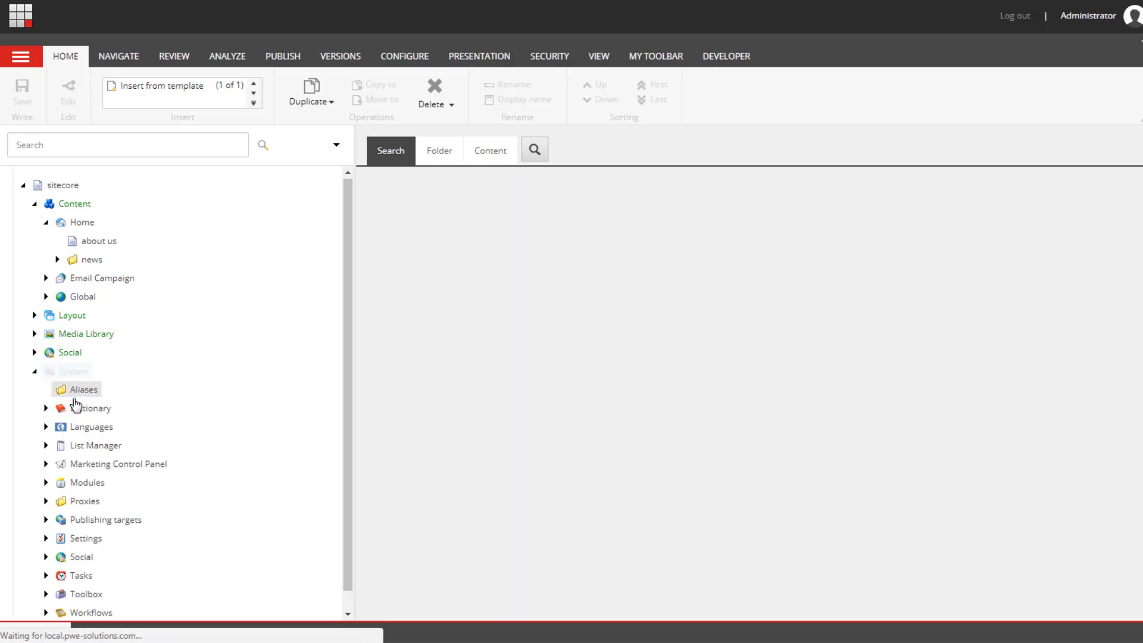
pyautogui.click(46, 518)
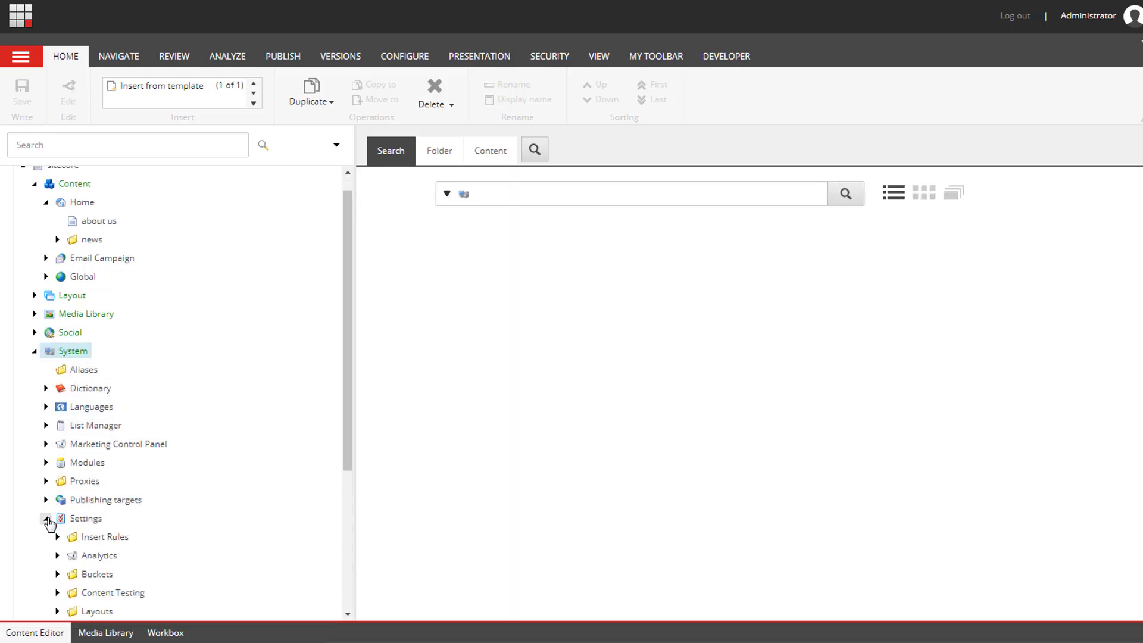
pyautogui.scroll(-4, 56, 503)
pyautogui.click(57, 425)
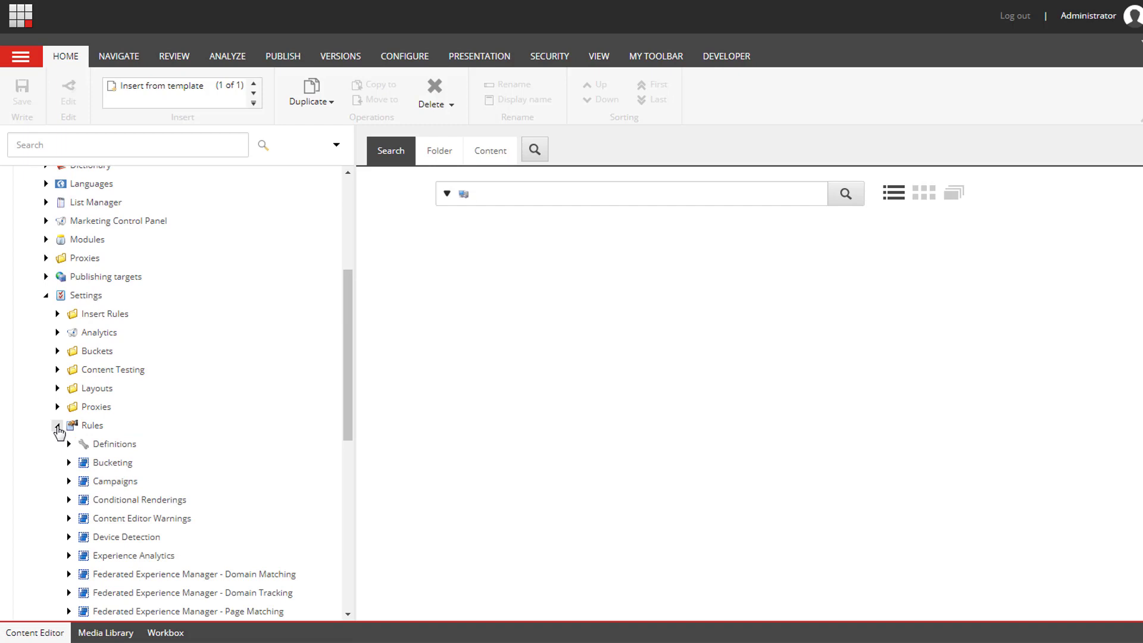
pyautogui.click(68, 444)
pyautogui.scroll(-2, 70, 449)
pyautogui.scroll(-1, 75, 417)
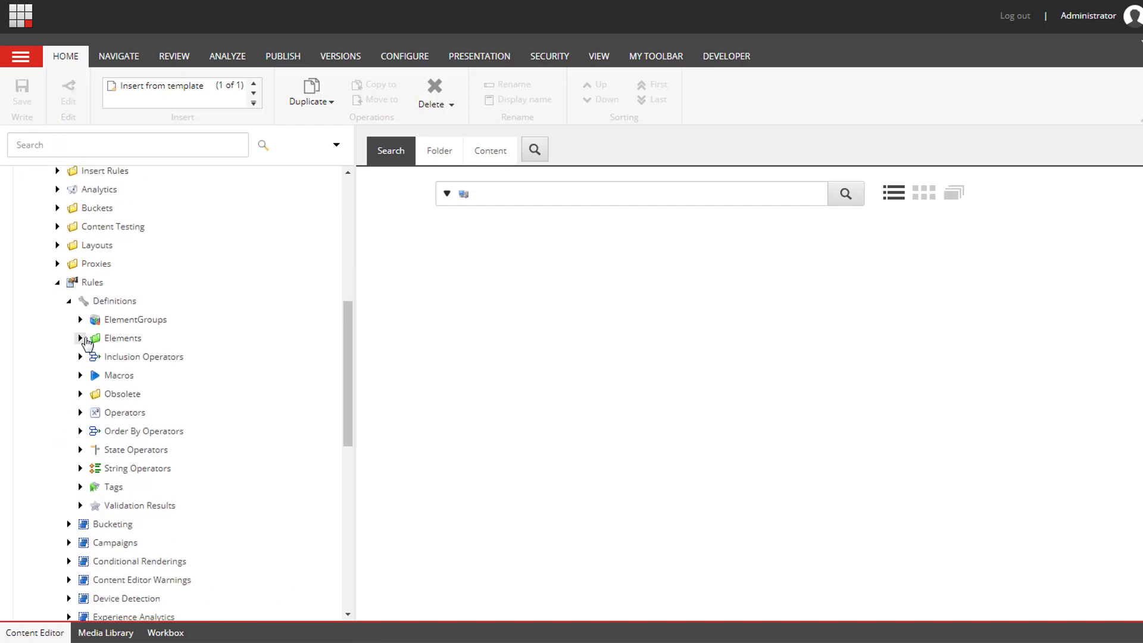
pyautogui.click(80, 338)
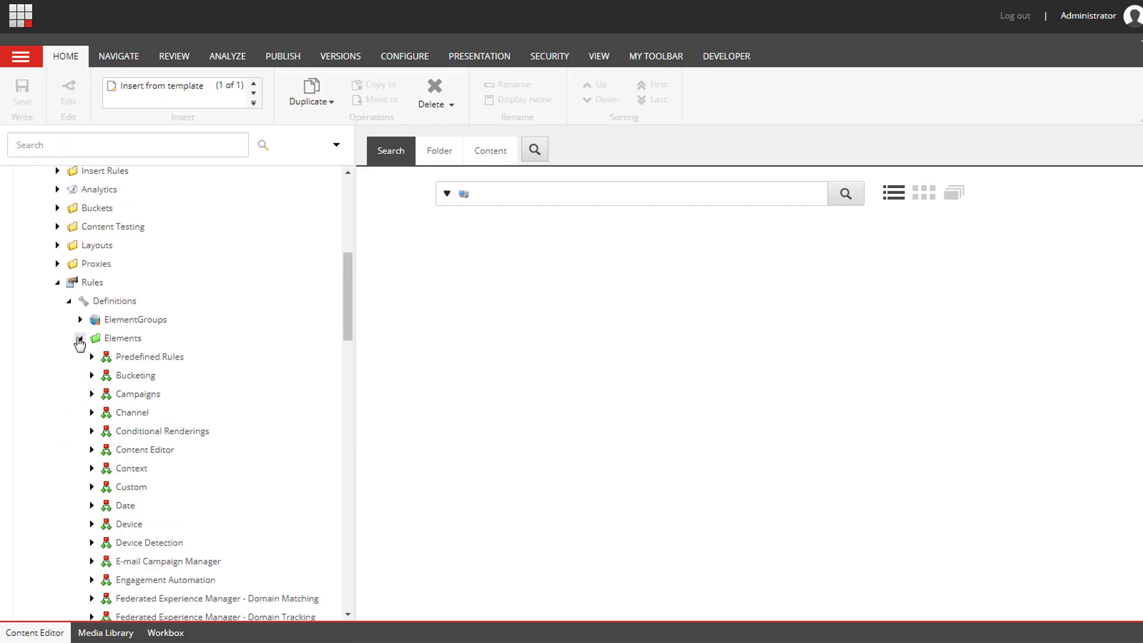
# Peek into the Campaigns and Bucketing element groups, then collapse them again.
pyautogui.click(91, 394)
pyautogui.click(92, 394)
pyautogui.click(92, 376)
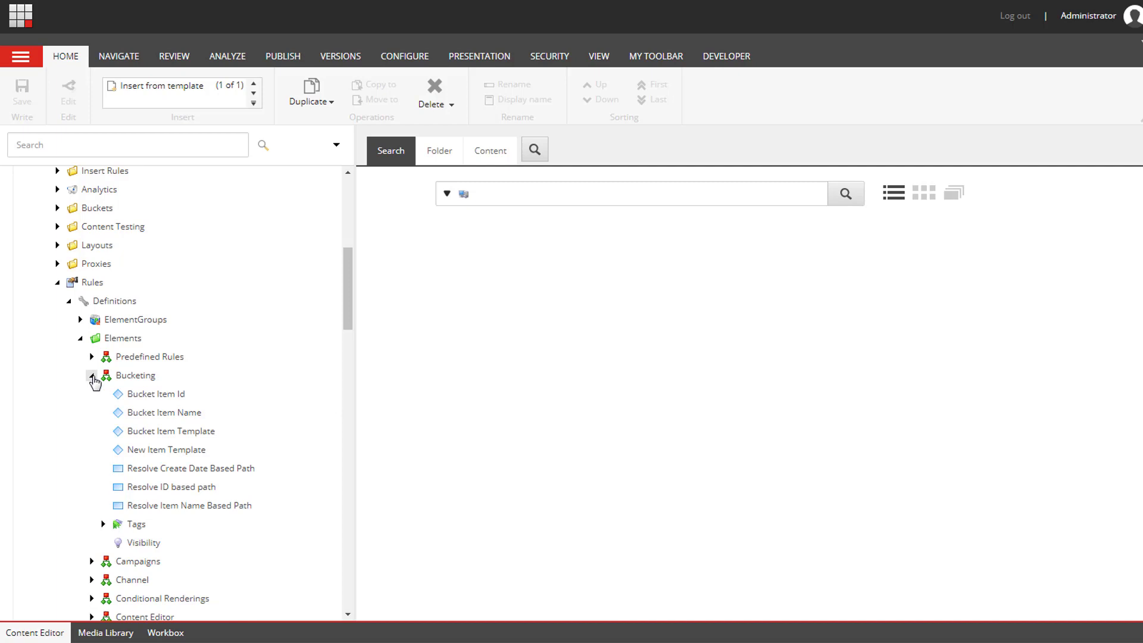
pyautogui.click(92, 375)
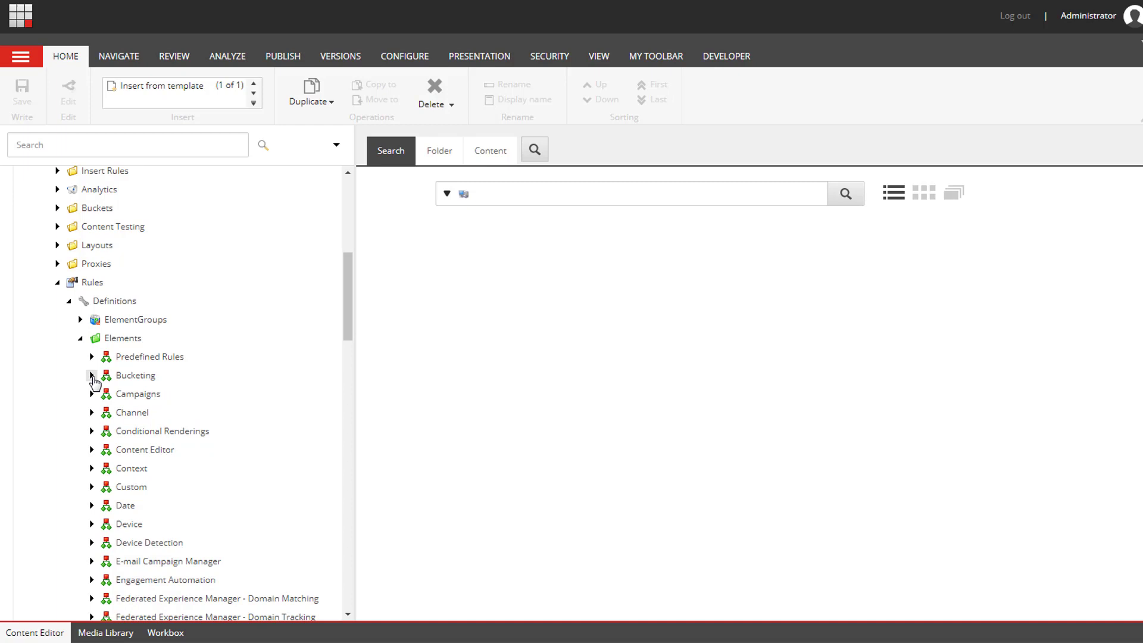
# Check the Custom group's item actions, collapse it, and expand the PWE element group.
pyautogui.click(92, 487)
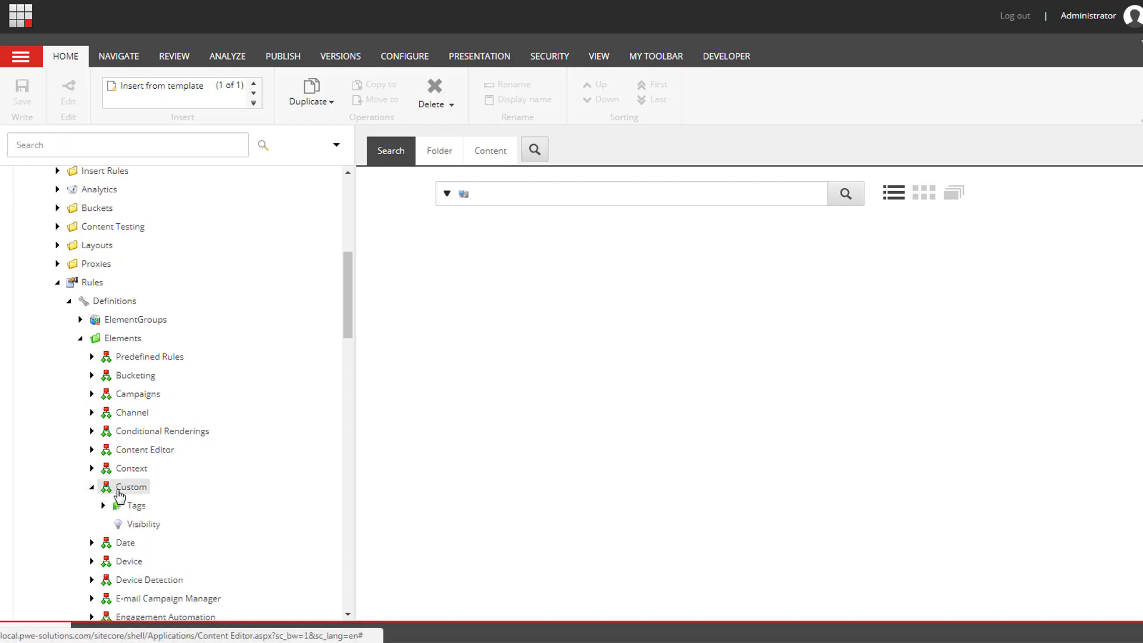
pyautogui.rightClick(119, 494)
pyautogui.moveTo(149, 493)
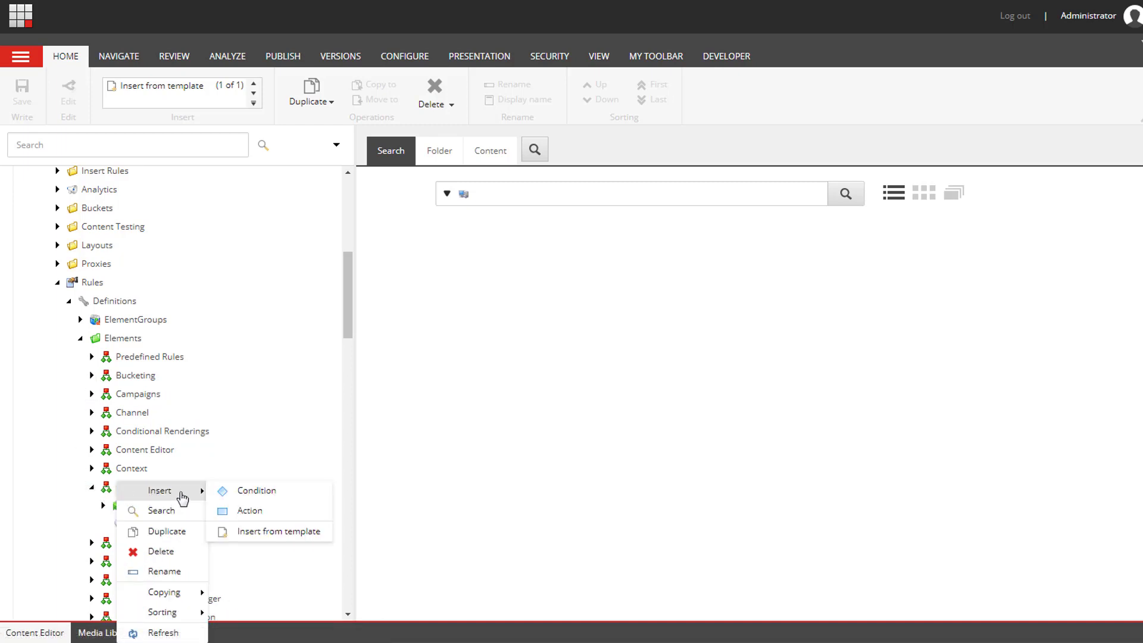
pyautogui.click(91, 487)
pyautogui.scroll(-3, 106, 490)
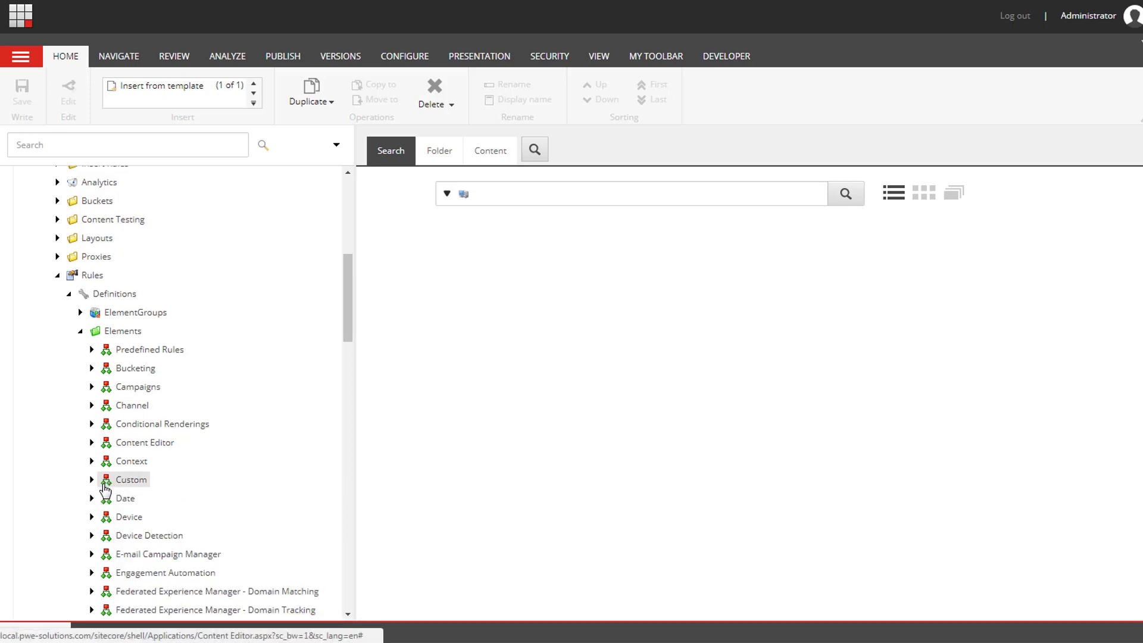
pyautogui.scroll(-4, 105, 489)
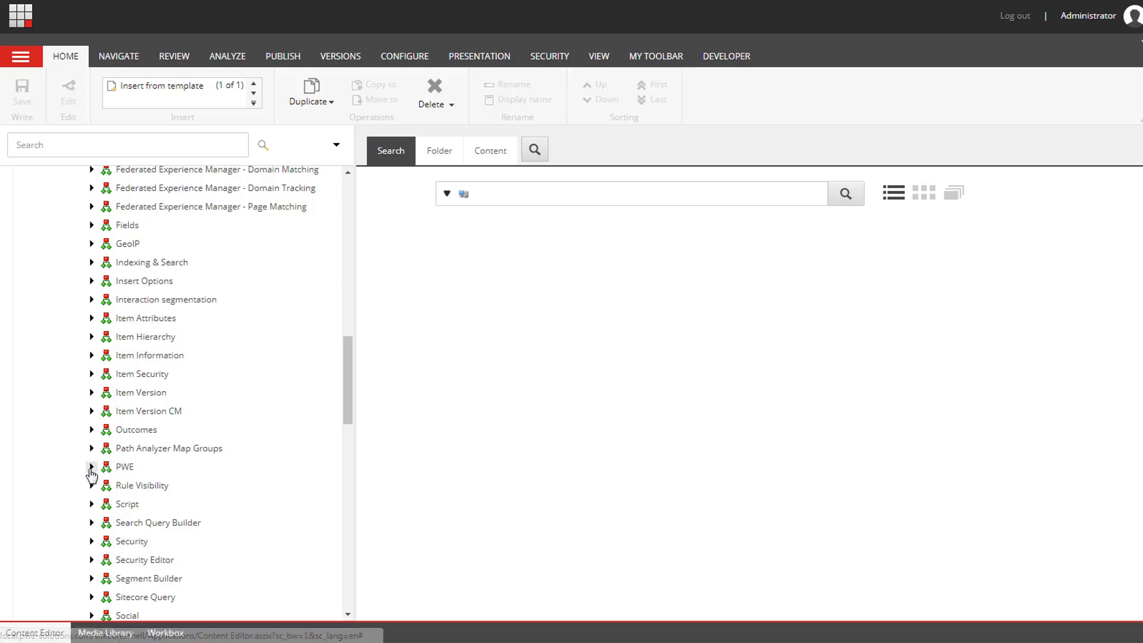
pyautogui.click(92, 468)
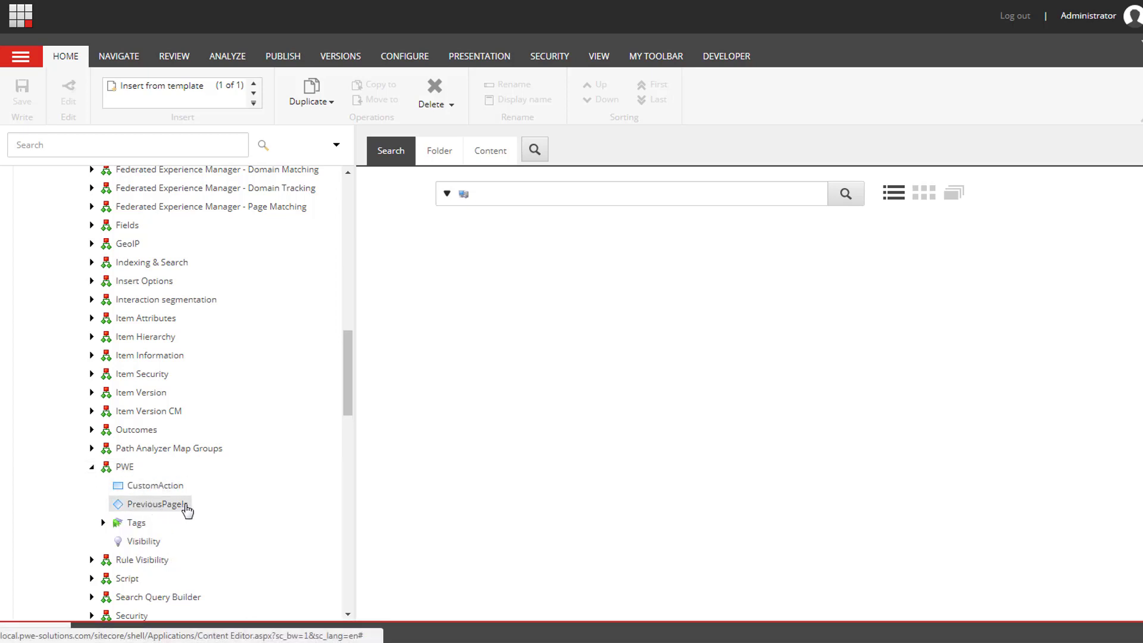
# Open CustomAction and examine its rule text 'save [PageId,Tree,root=/sitecore/content,specific] item id'.
pyautogui.click(177, 493)
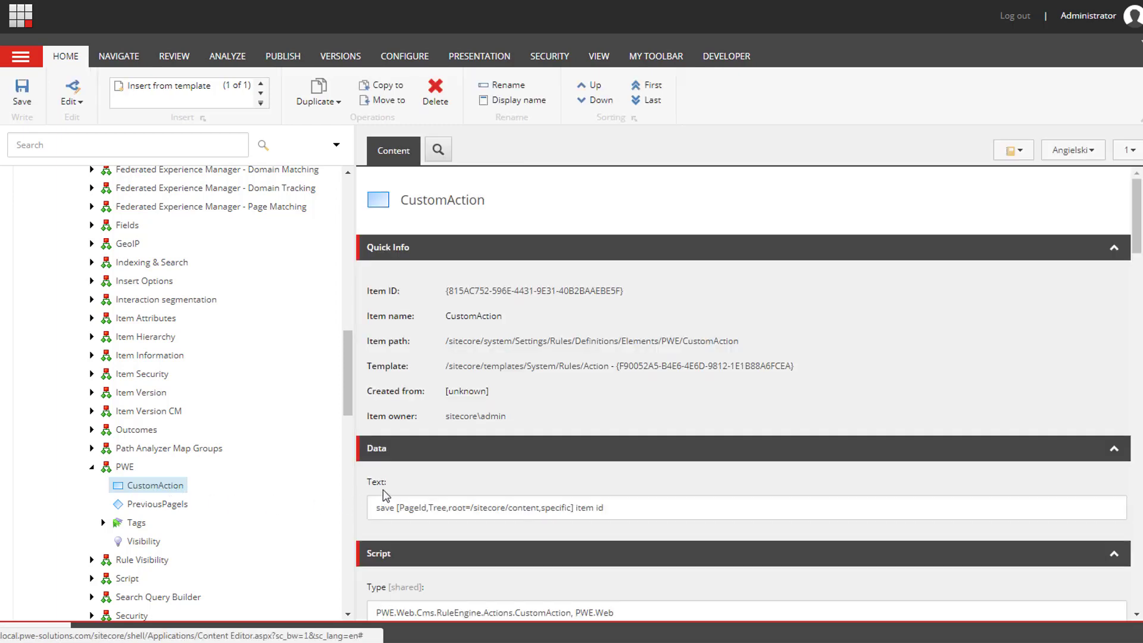
pyautogui.scroll(-1, 412, 487)
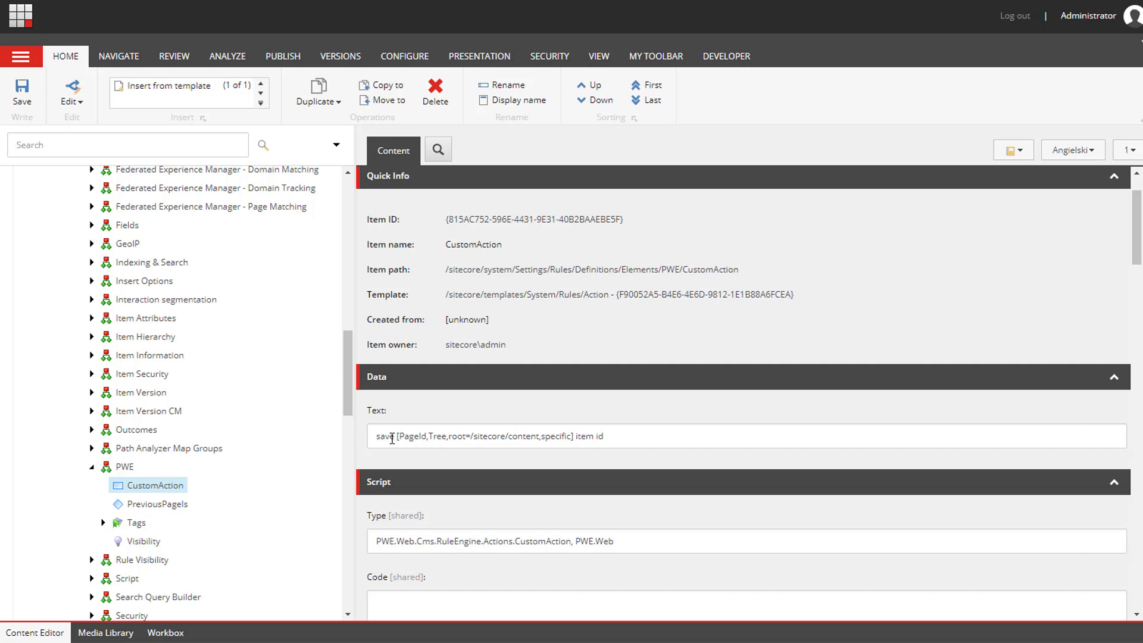
pyautogui.doubleClick(393, 439)
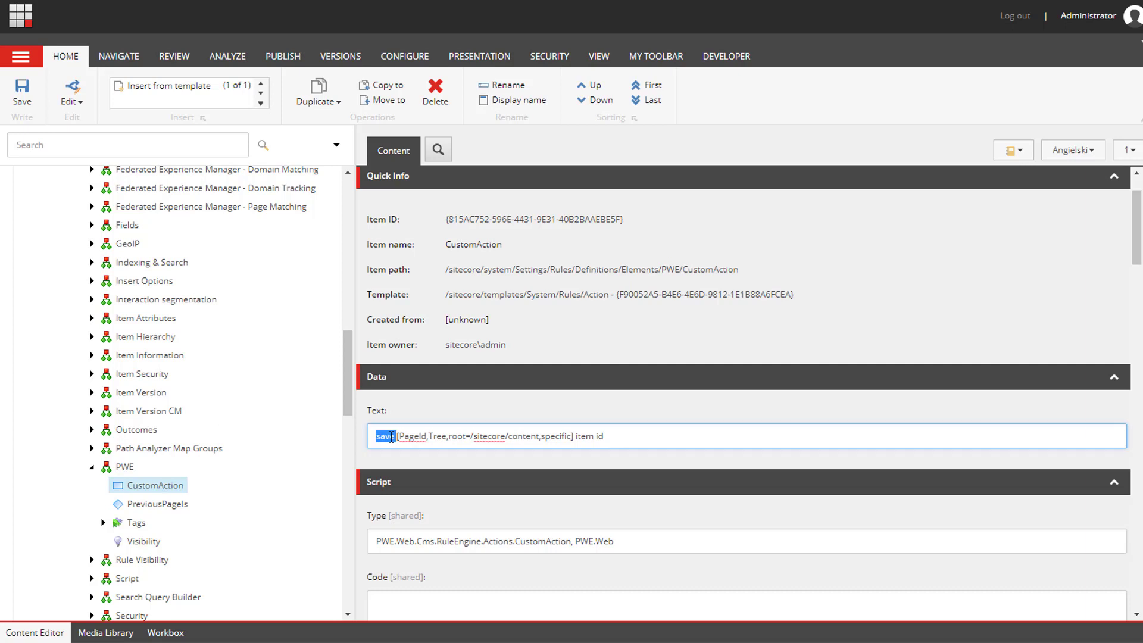
pyautogui.doubleClick(552, 439)
pyautogui.doubleClick(565, 437)
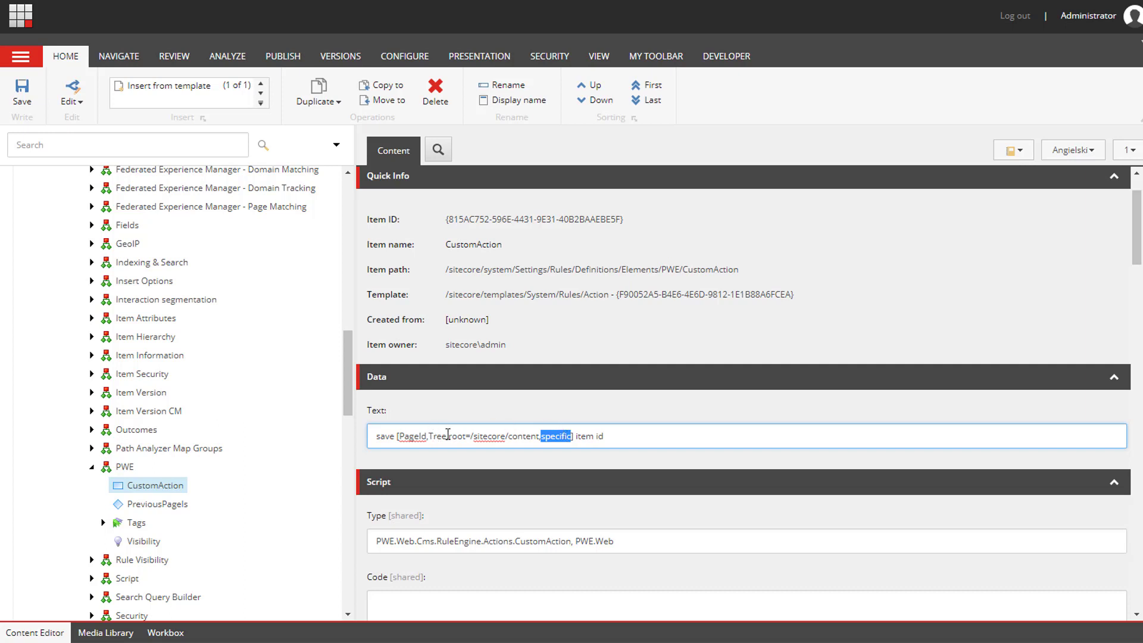
pyautogui.click(500, 436)
pyautogui.moveTo(526, 436); pyautogui.dragTo(529, 436)
pyautogui.doubleClick(415, 437)
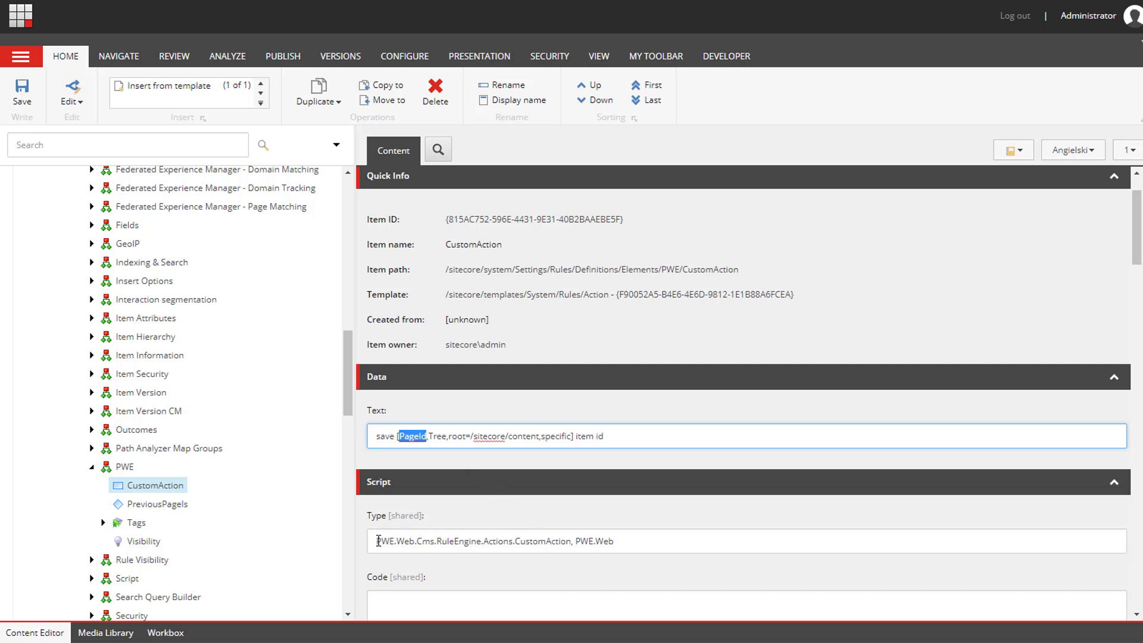
# Examine its type name PWE.Web.Cms.RuleEngine.Actions.CustomAction, PWE.Web.
pyautogui.doubleClick(530, 542)
pyautogui.moveTo(580, 542); pyautogui.dragTo(619, 542)
pyautogui.click(619, 542)
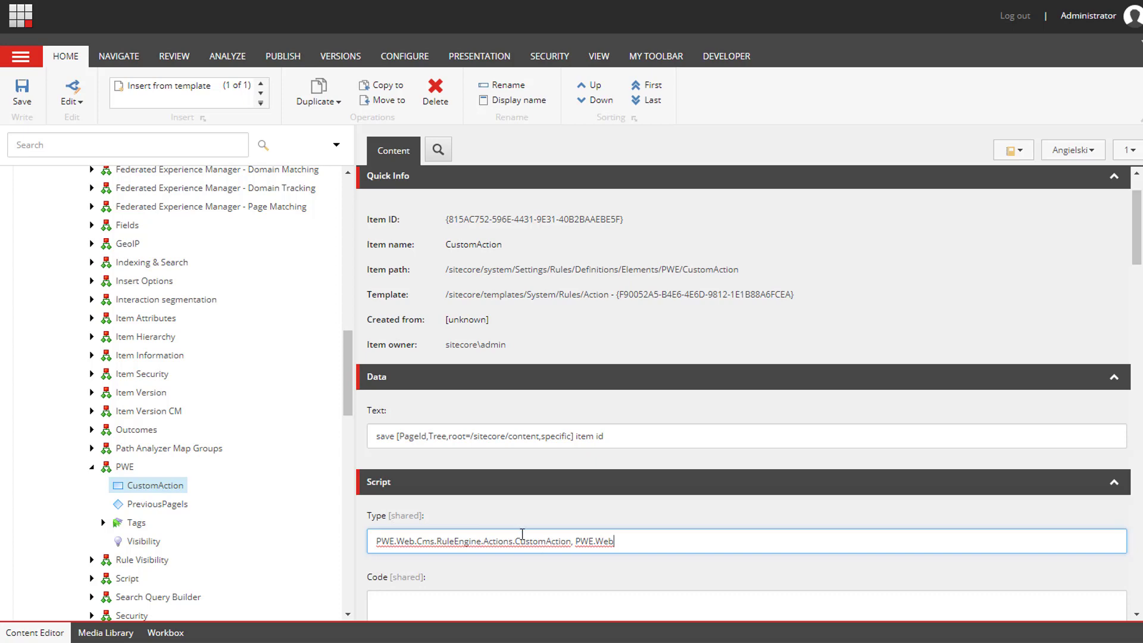
pyautogui.moveTo(348, 412); pyautogui.dragTo(348, 318)
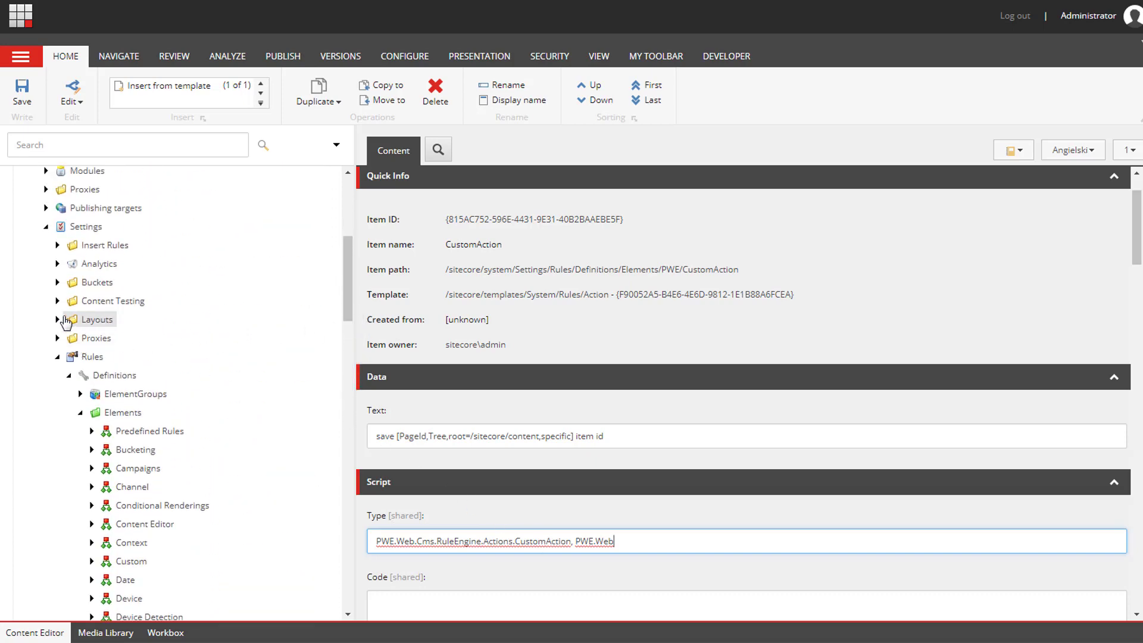
pyautogui.click(58, 262)
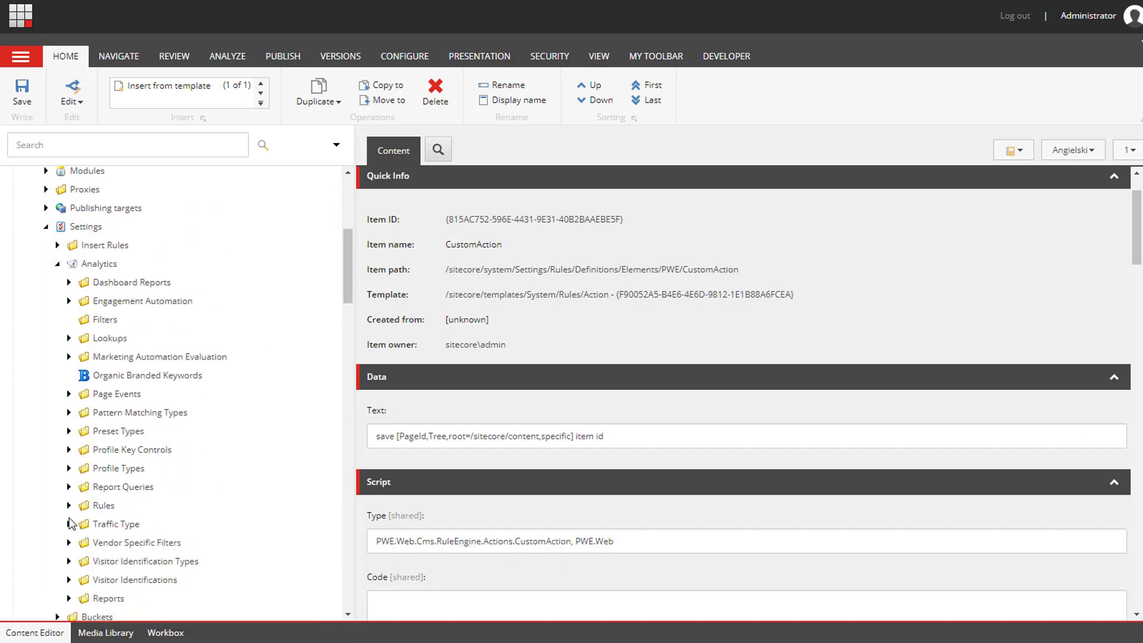
pyautogui.click(70, 394)
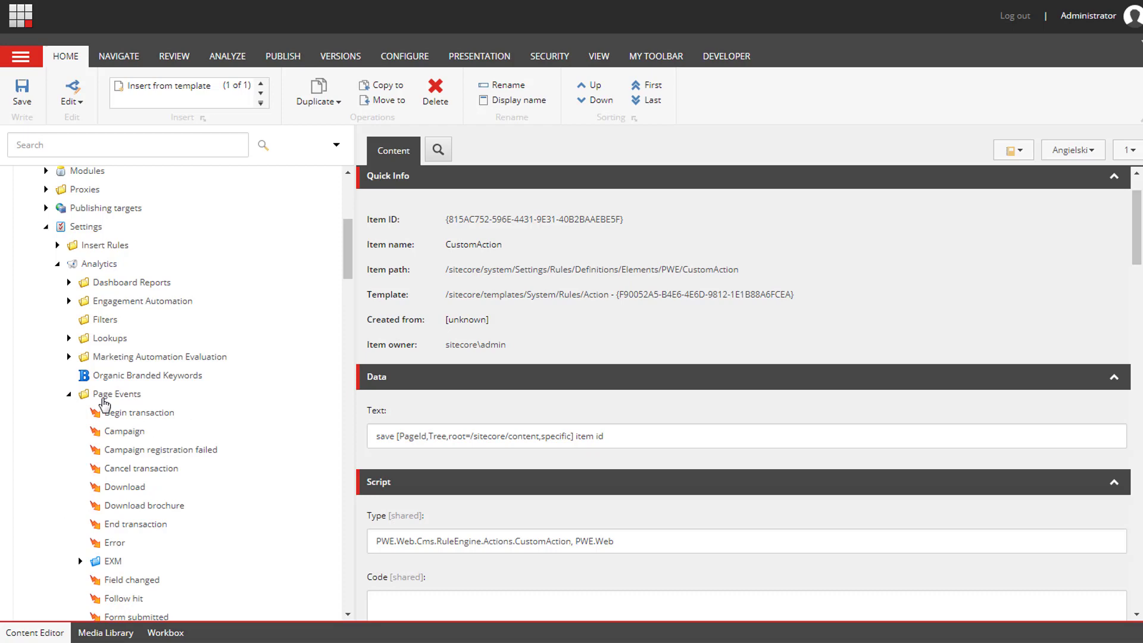
pyautogui.rightClick(118, 419)
pyautogui.moveTo(154, 432)
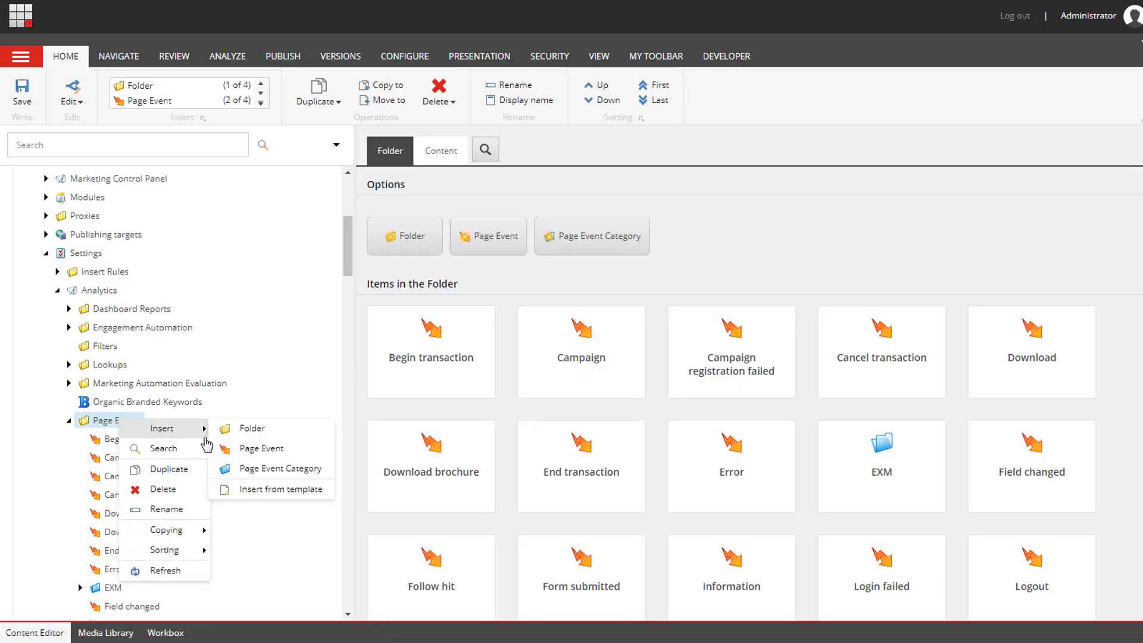
pyautogui.click(243, 447)
pyautogui.press('End')
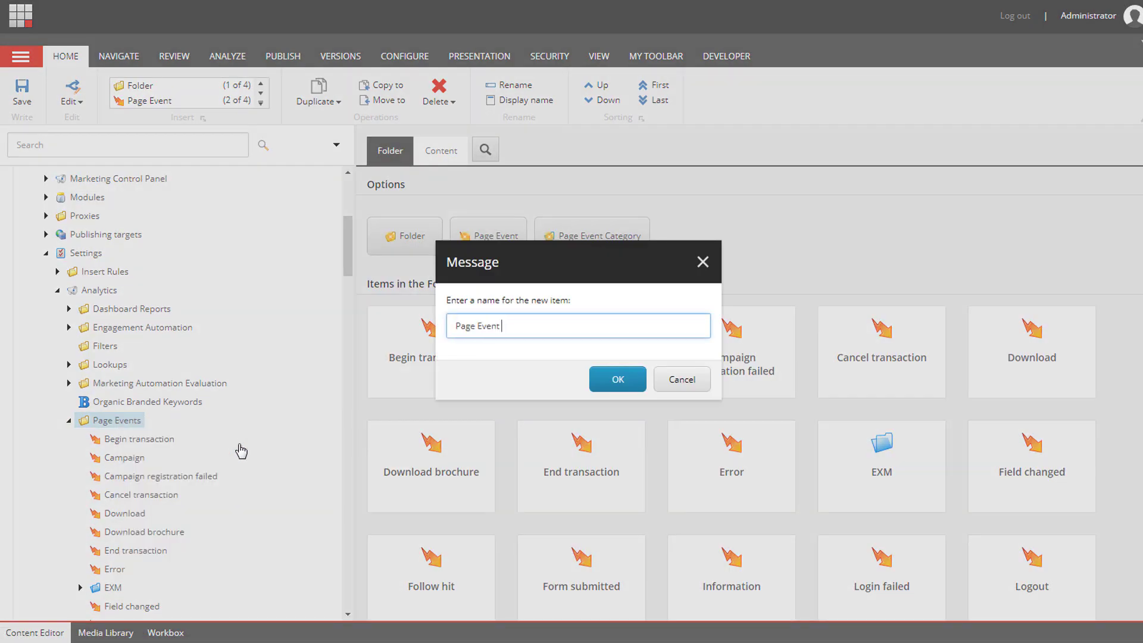
pyautogui.write('Test')
pyautogui.press('Return')
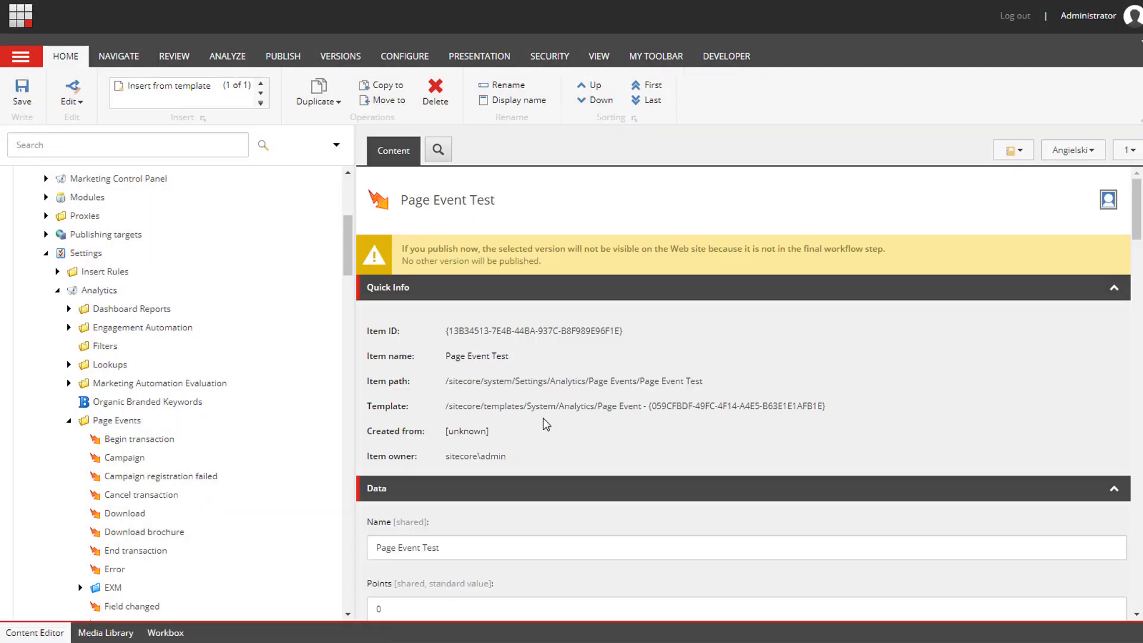
pyautogui.scroll(-3, 547, 424)
pyautogui.scroll(-2, 546, 424)
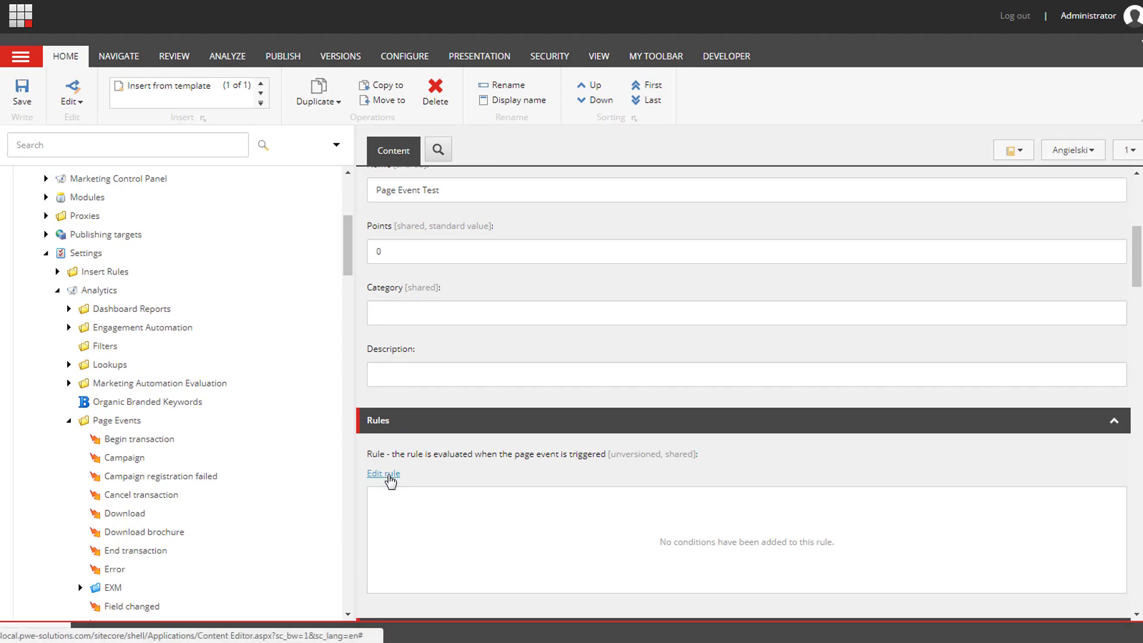
pyautogui.click(391, 478)
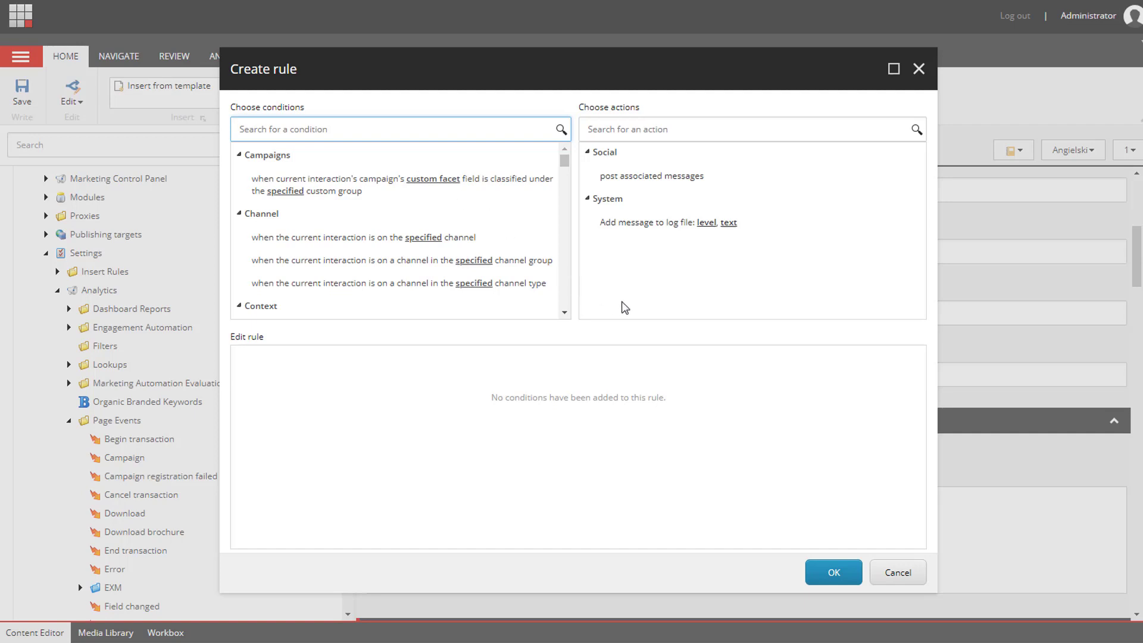
# Close the rule editor unchanged and expand Rules > Page Events > Tags.
pyautogui.click(896, 574)
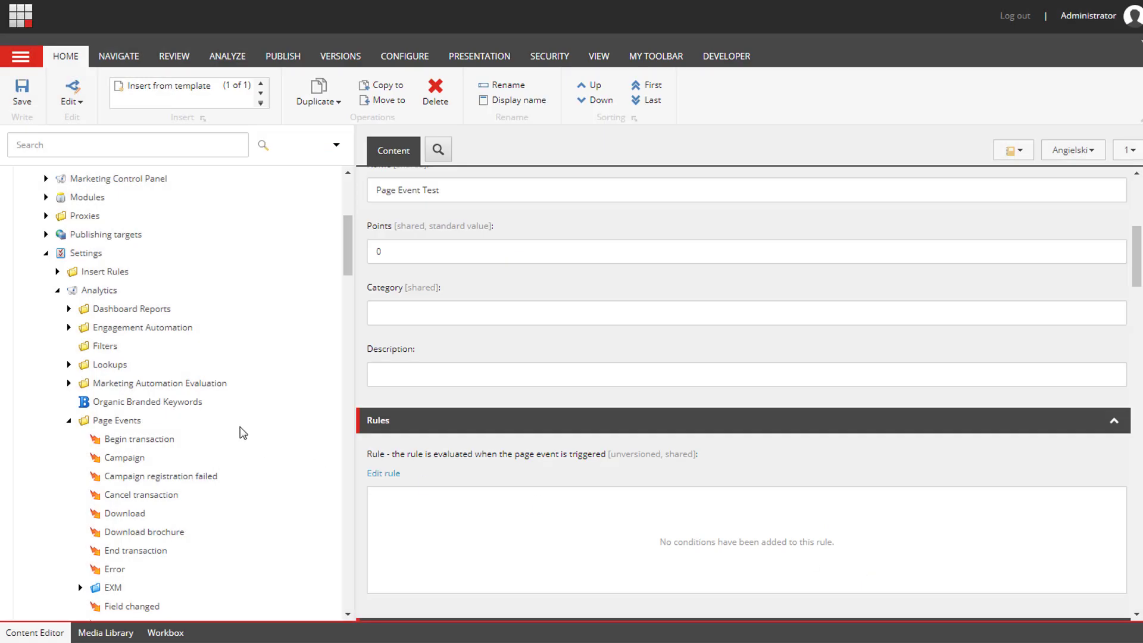
pyautogui.scroll(-20, 243, 433)
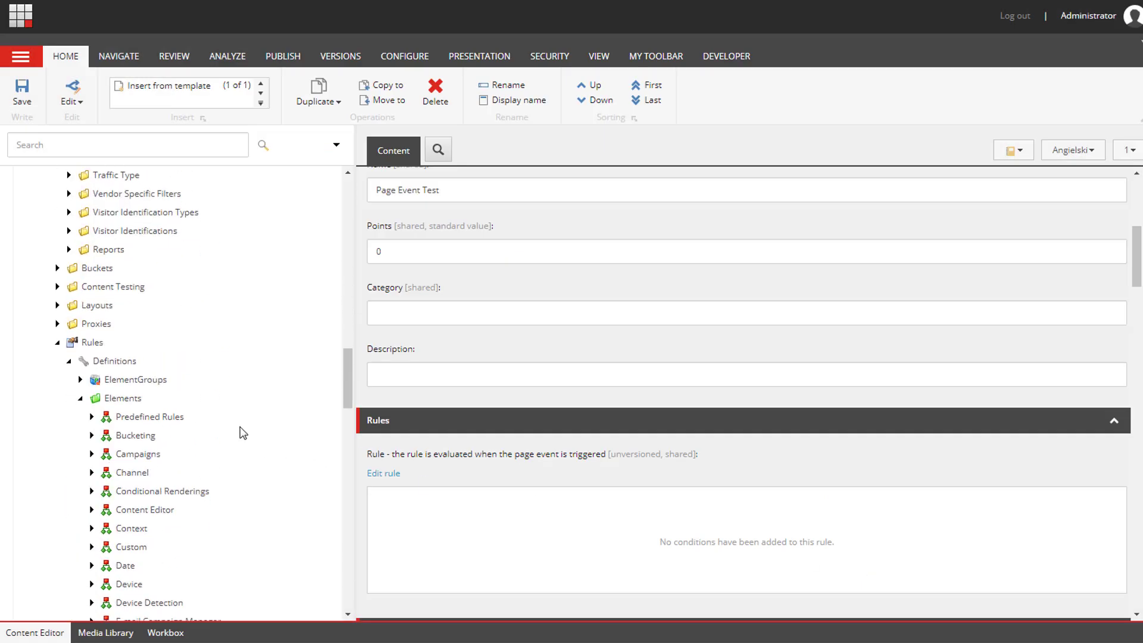
pyautogui.scroll(-20, 243, 433)
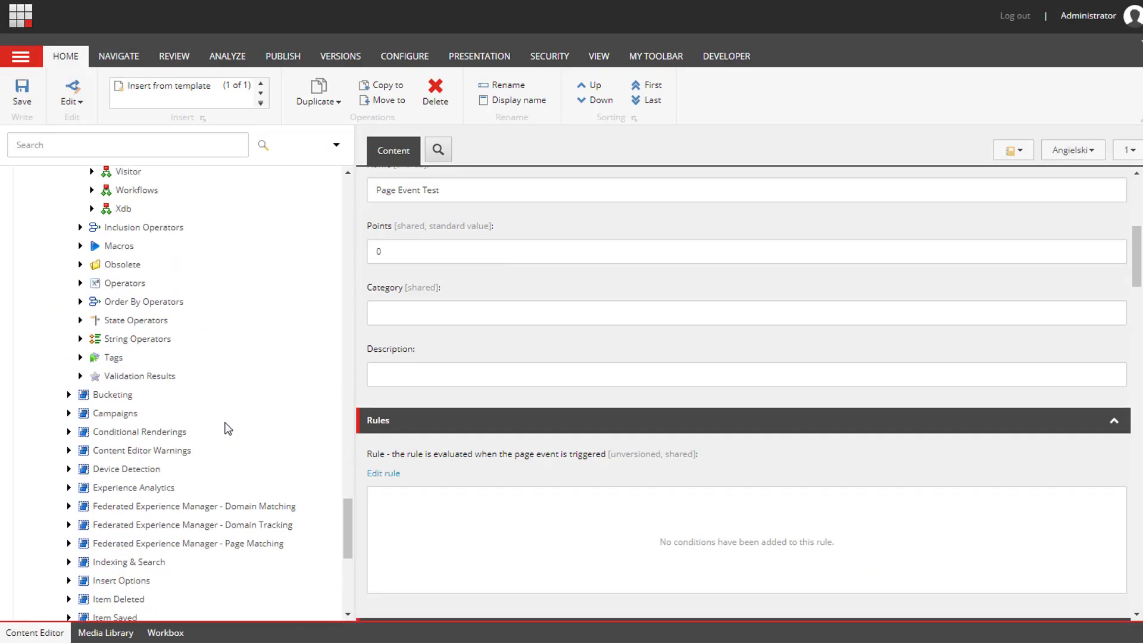
pyautogui.scroll(-6, 197, 424)
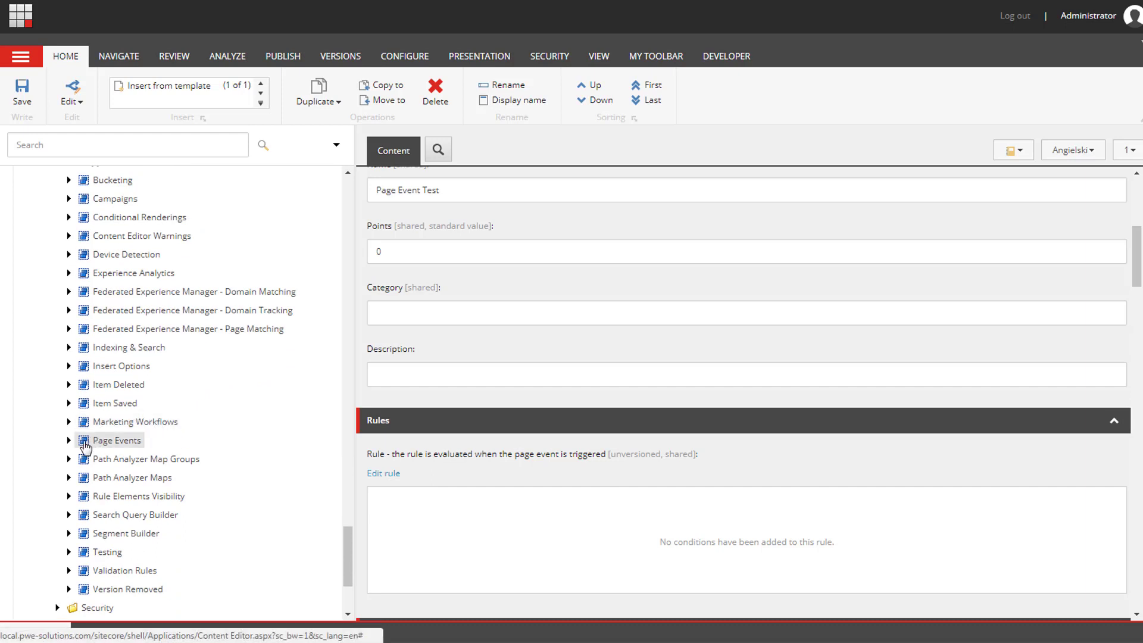
pyautogui.click(68, 440)
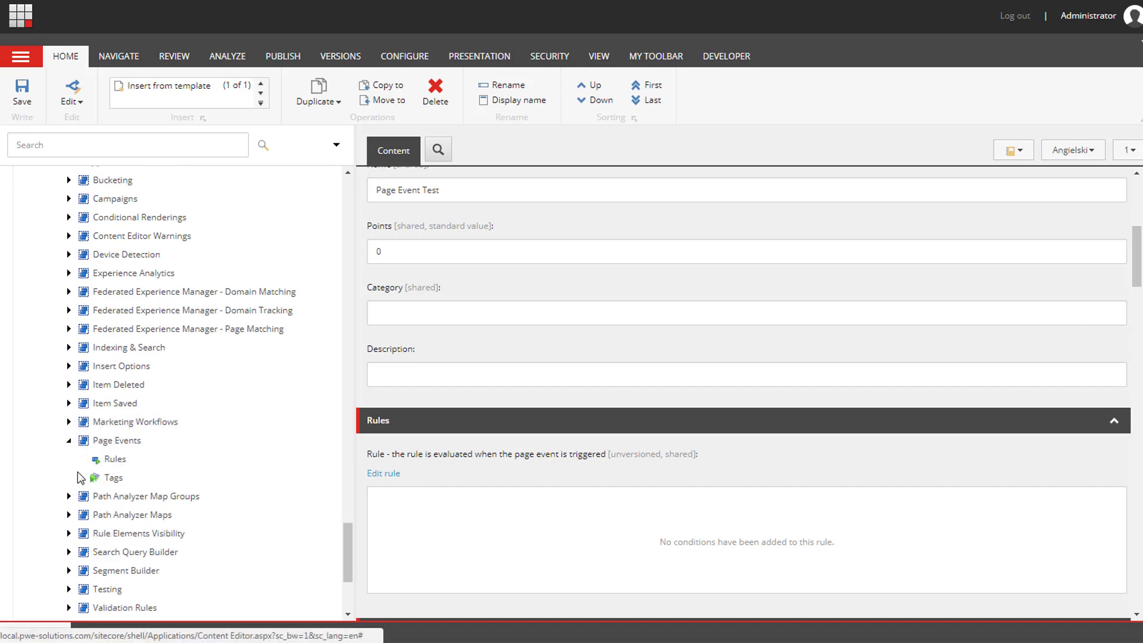
pyautogui.click(81, 478)
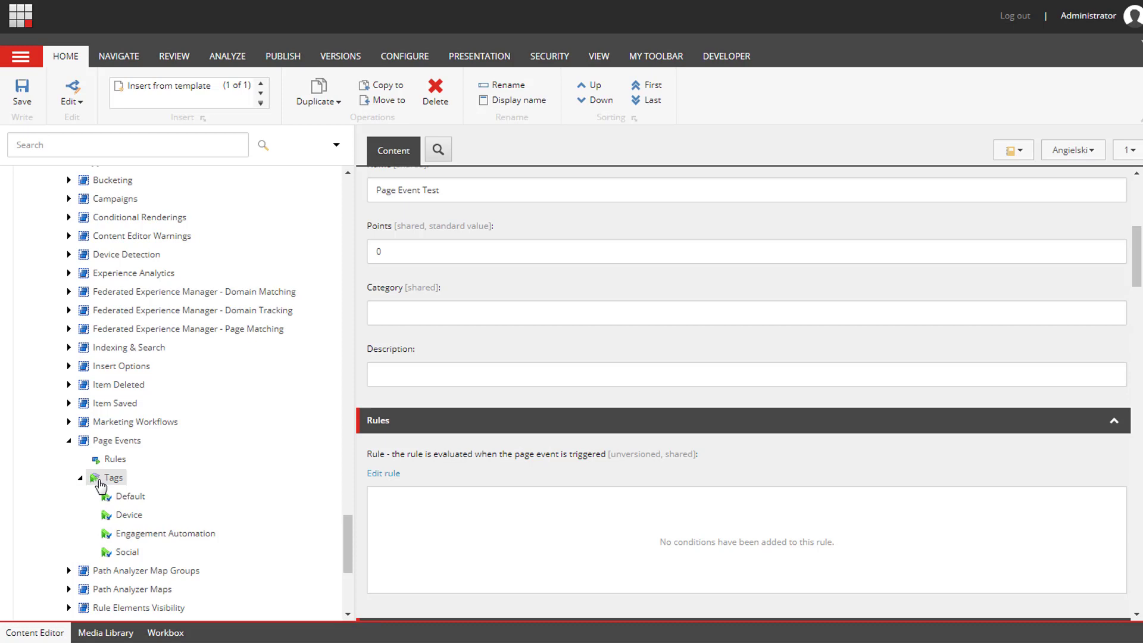
# Add PWE to the Default tag's selected categories and save it.
pyautogui.click(128, 496)
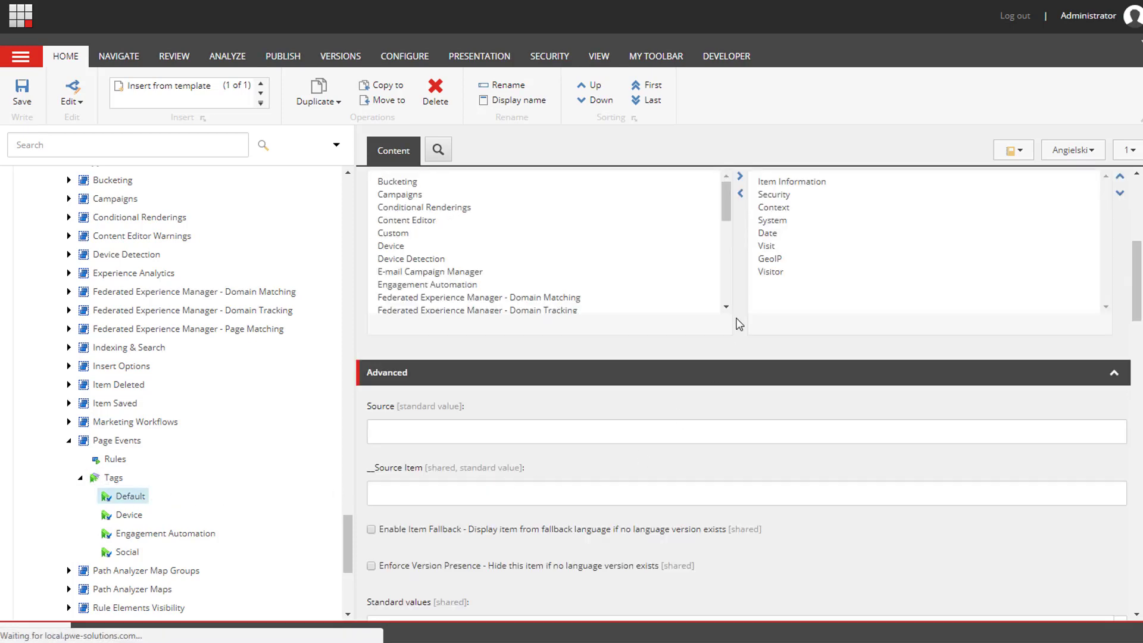
pyautogui.scroll(-3, 419, 253)
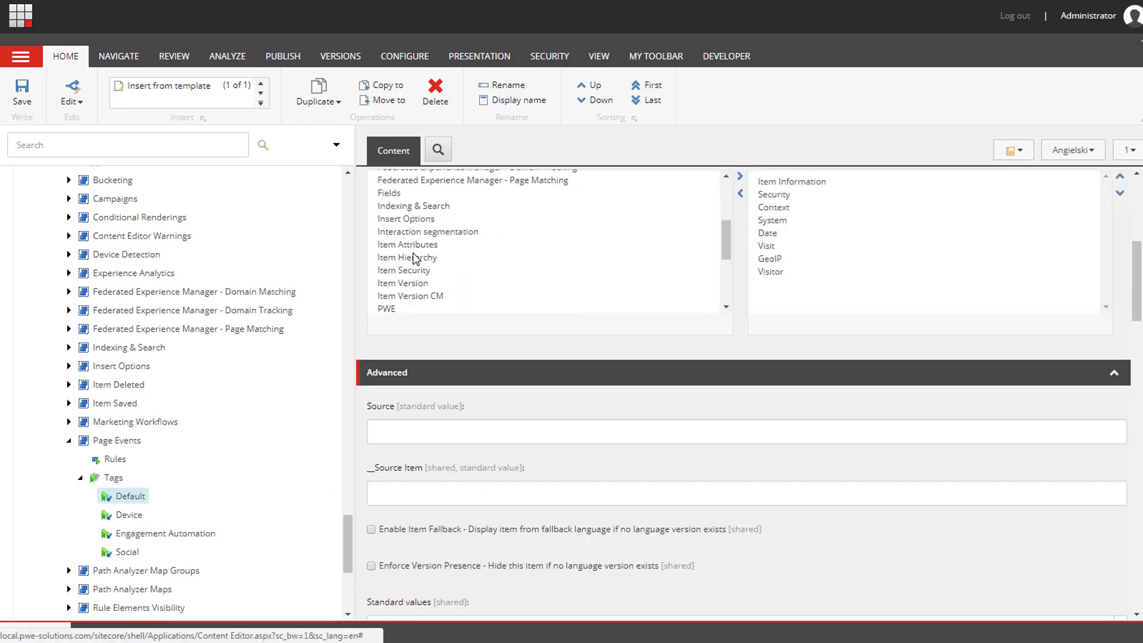
pyautogui.doubleClick(390, 309)
pyautogui.click(32, 87)
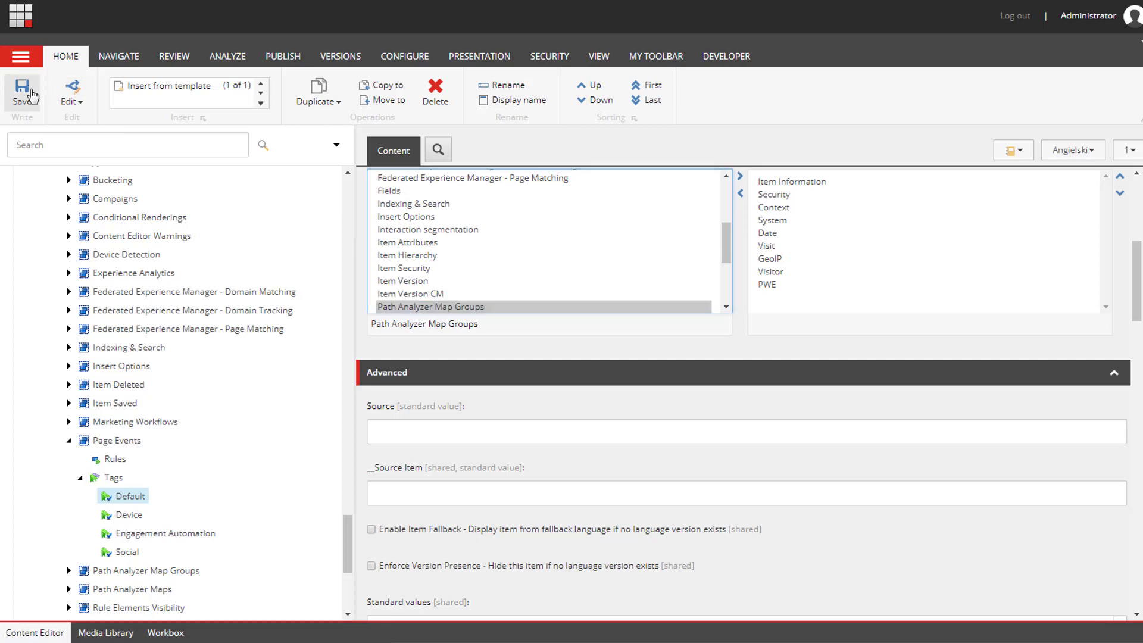
pyautogui.scroll(5, 192, 300)
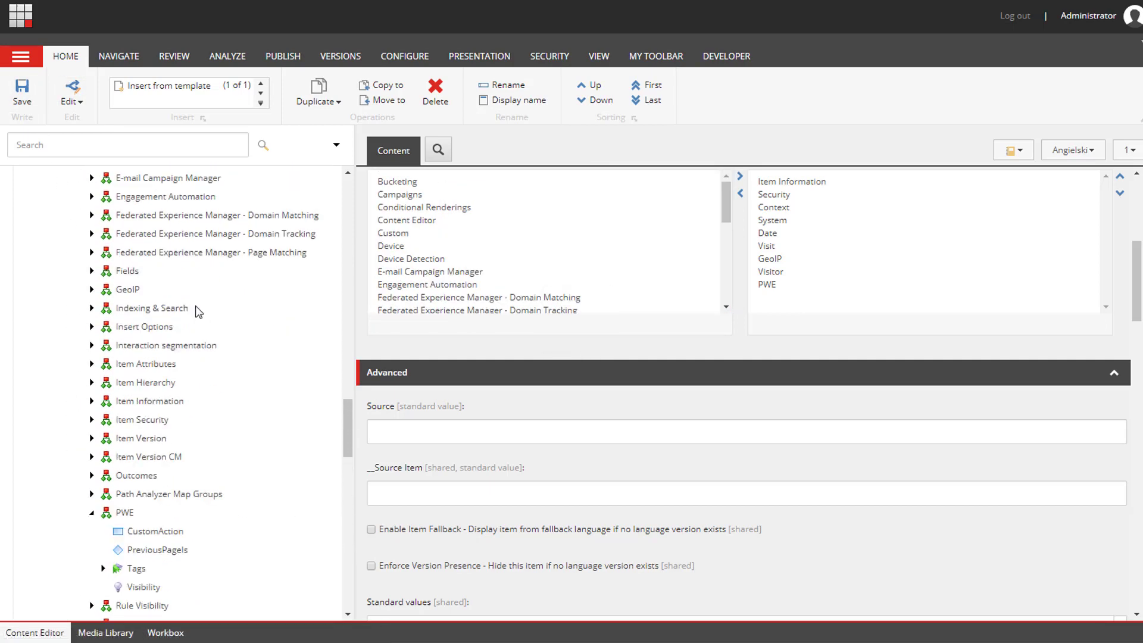
pyautogui.scroll(-15, 198, 312)
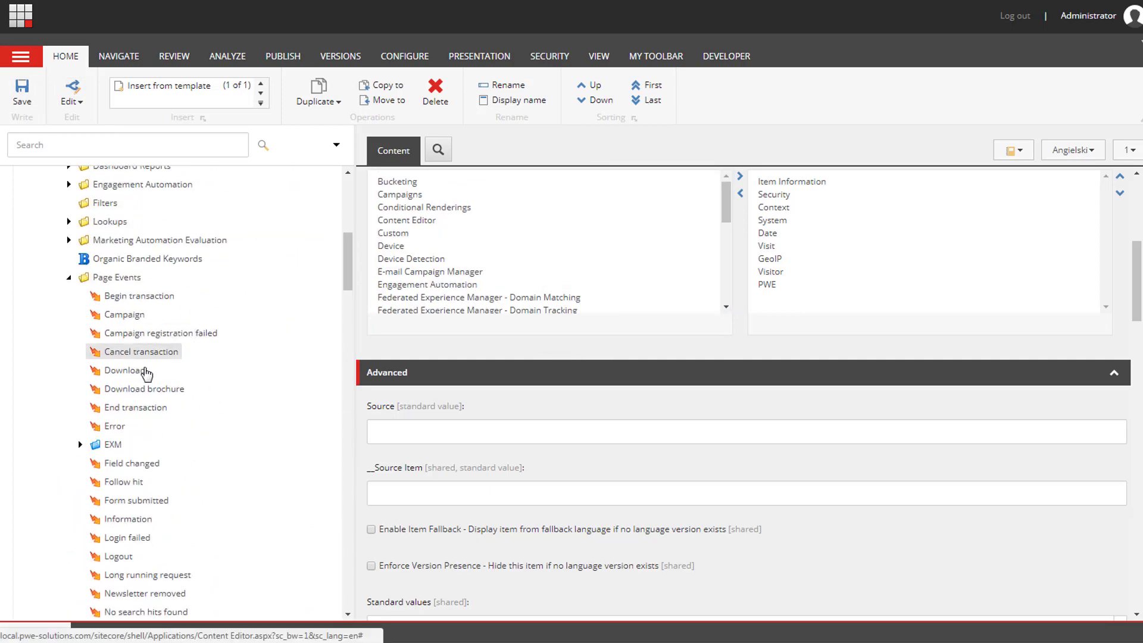
# In Page Event Test's rule editor, add the specified-channel condition and the PWE save item id action.
pyautogui.scroll(-4, 146, 369)
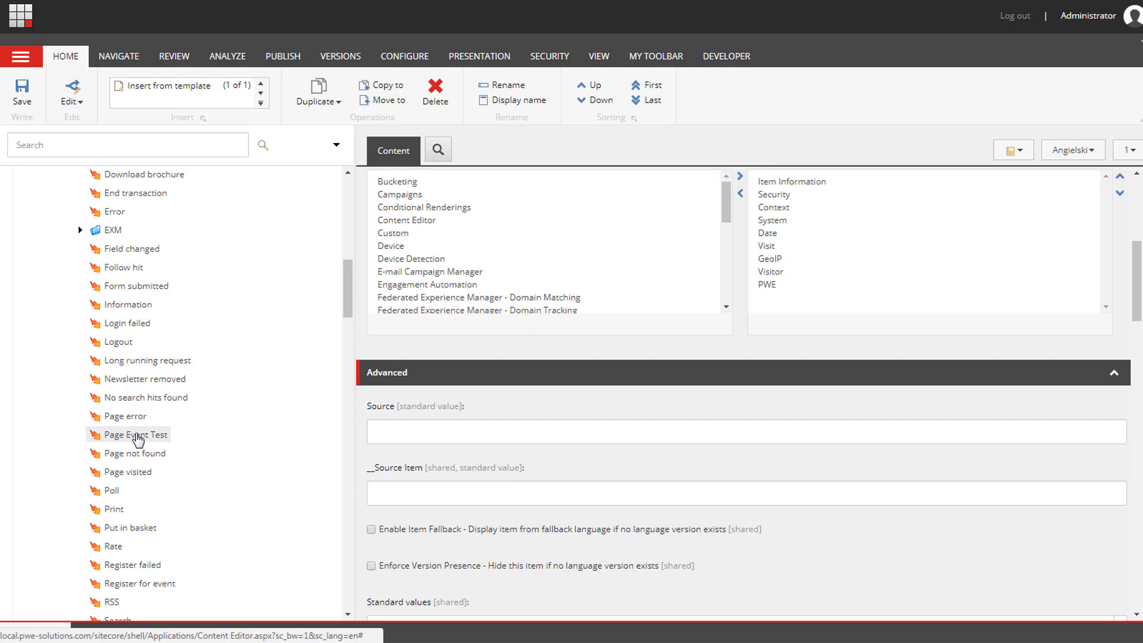
pyautogui.click(136, 436)
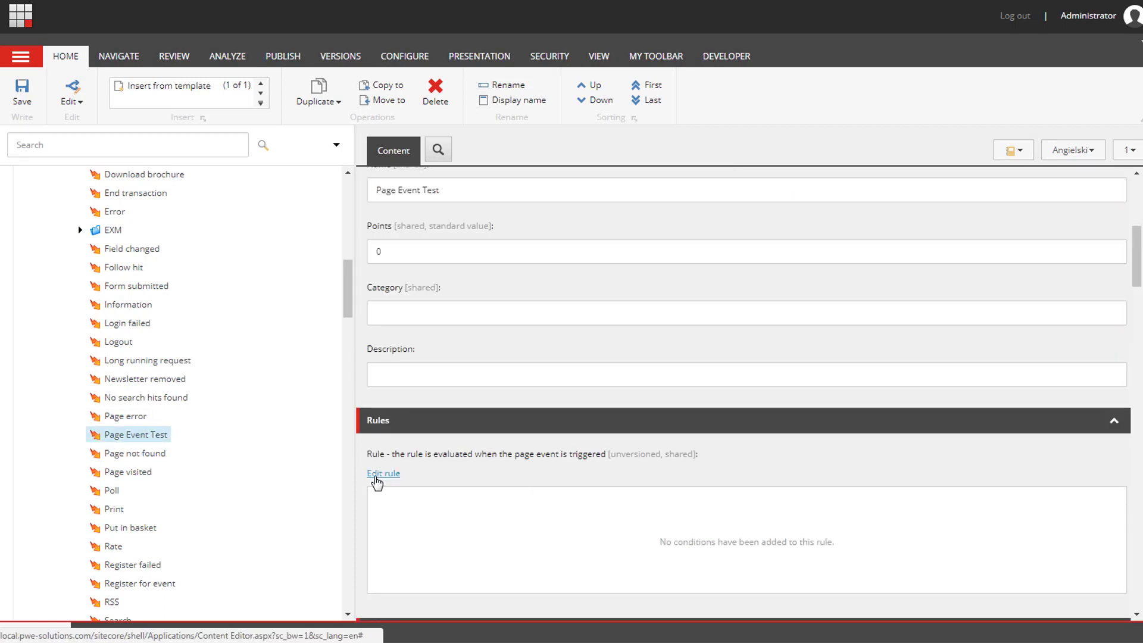
pyautogui.click(377, 476)
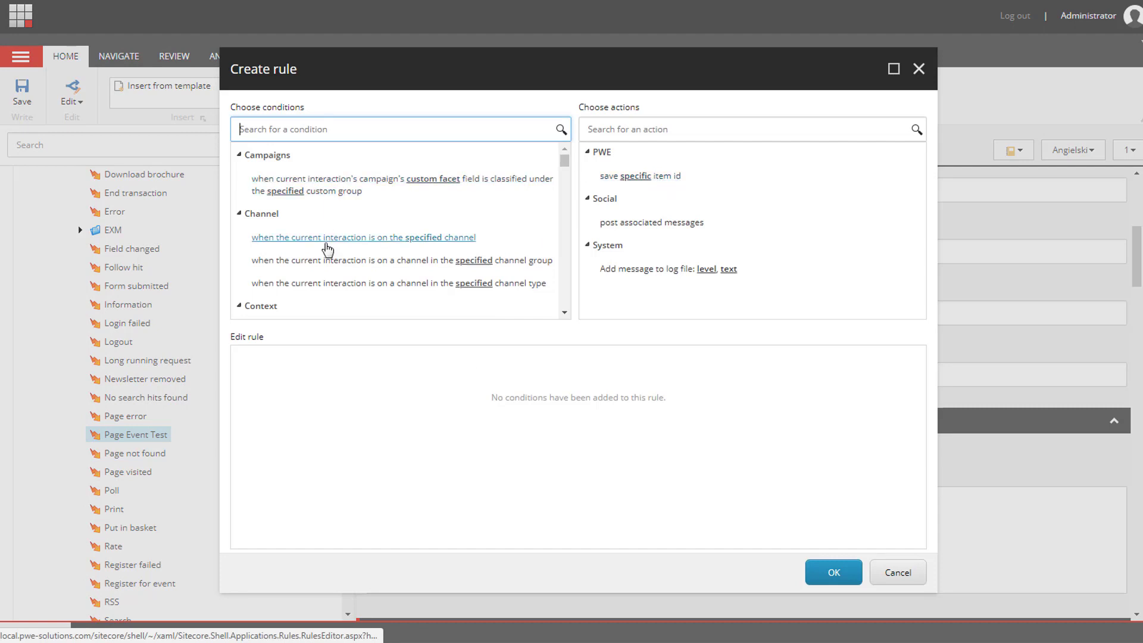
pyautogui.click(328, 239)
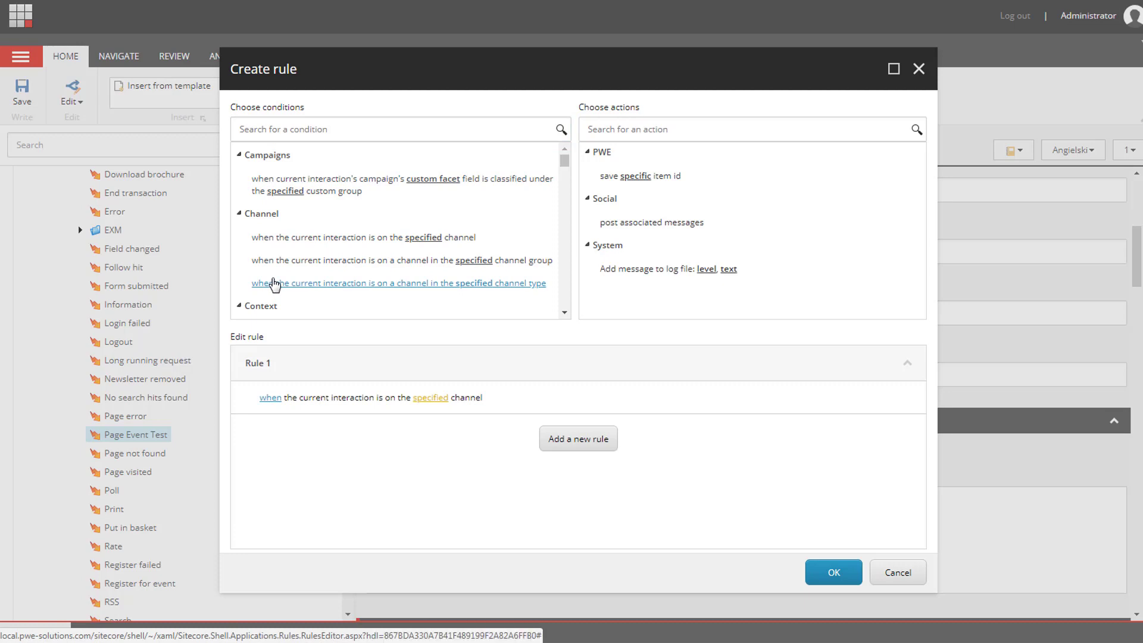
pyautogui.click(661, 177)
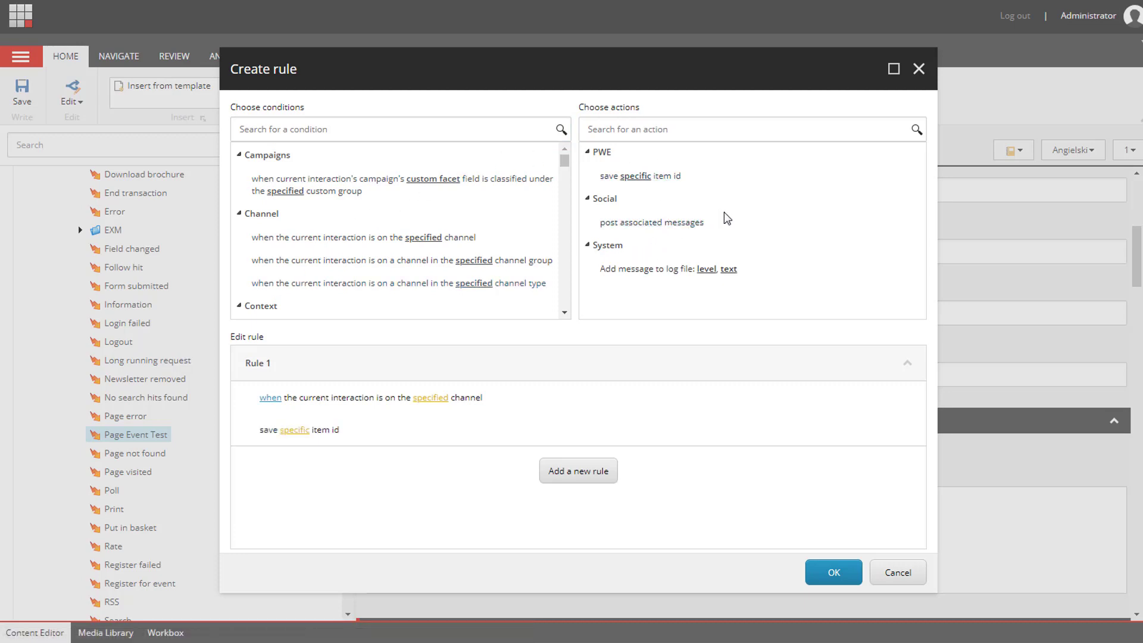
# Set the action's item to Home > about us and apply the rule, dismissing the warning.
pyautogui.click(294, 430)
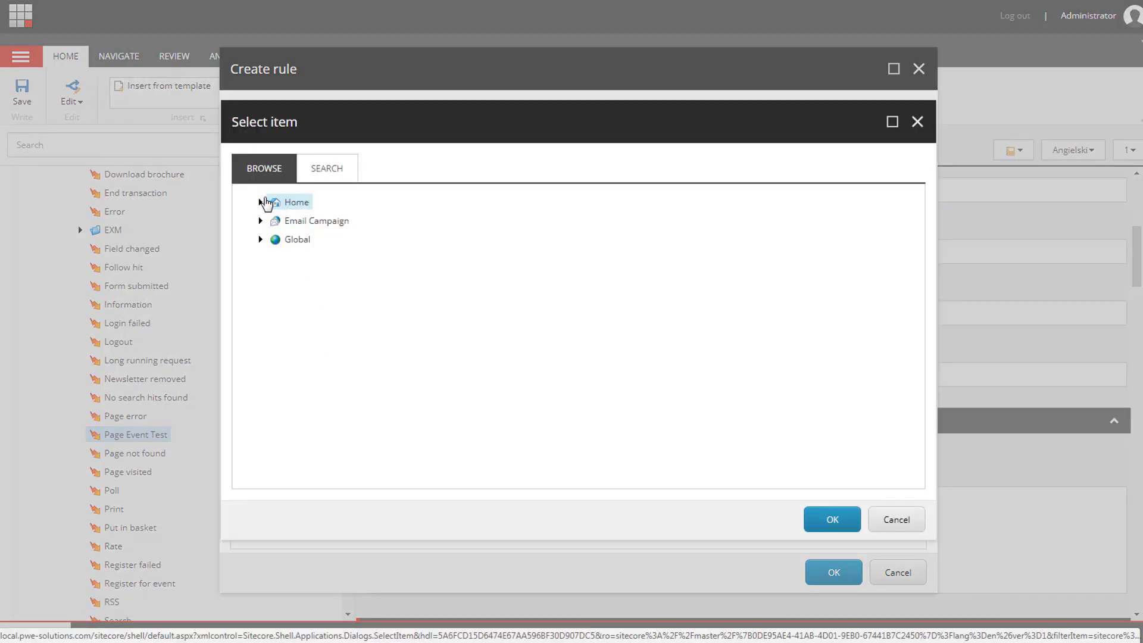
pyautogui.click(260, 202)
pyautogui.click(312, 222)
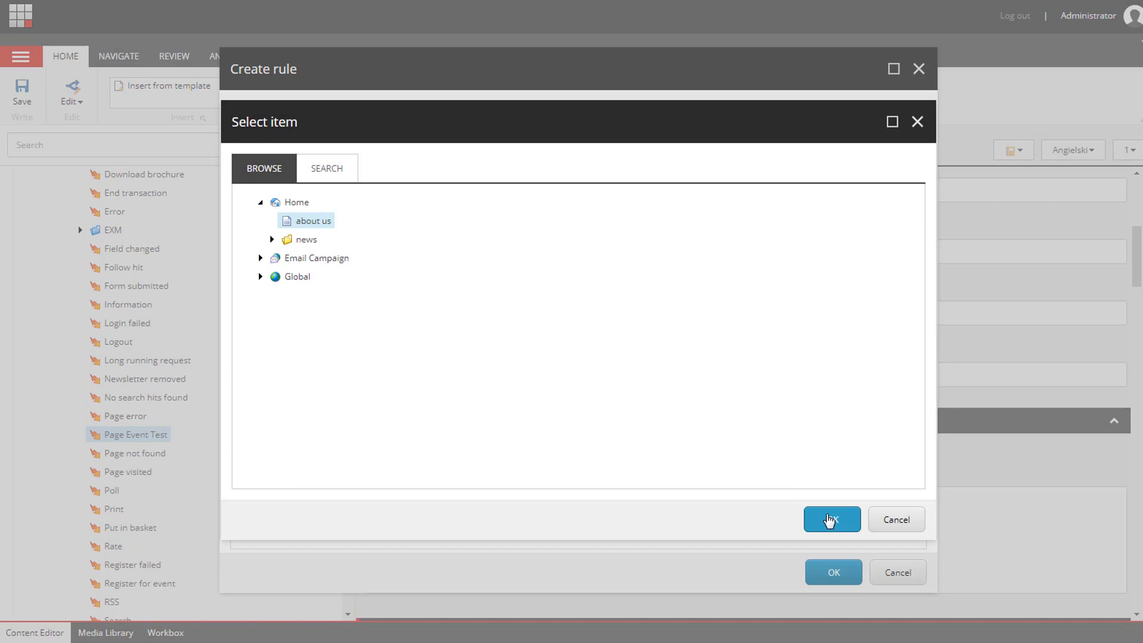
pyautogui.click(839, 524)
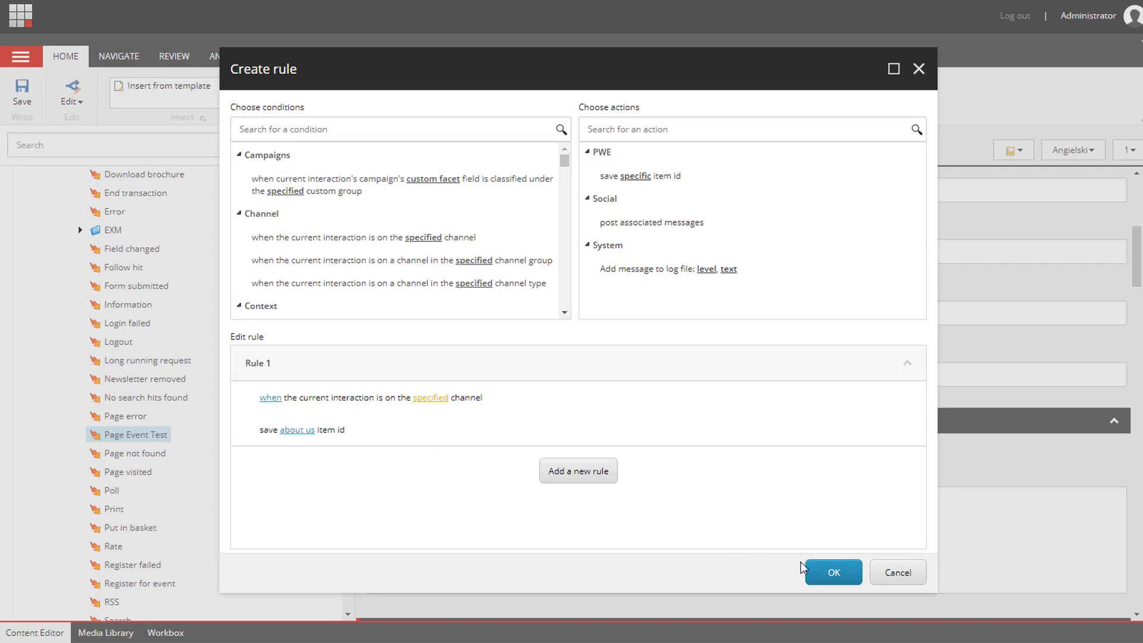
pyautogui.click(835, 573)
pyautogui.click(691, 378)
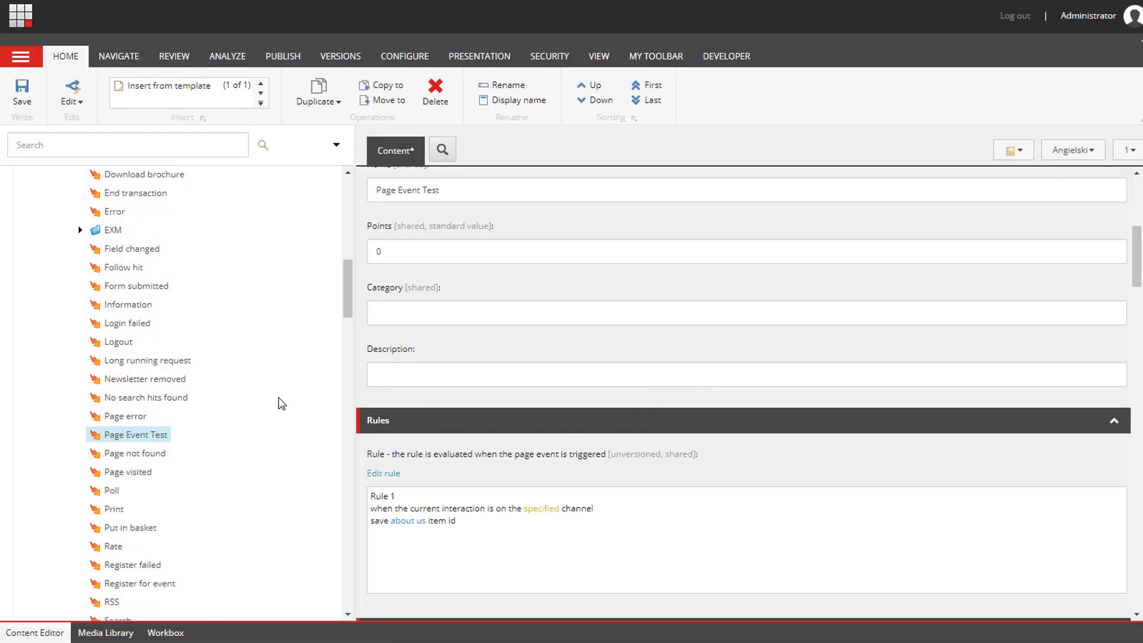
# Open the about us item, saving Page Event Test changes, and scroll to its Tracking section.
pyautogui.scroll(15, 282, 403)
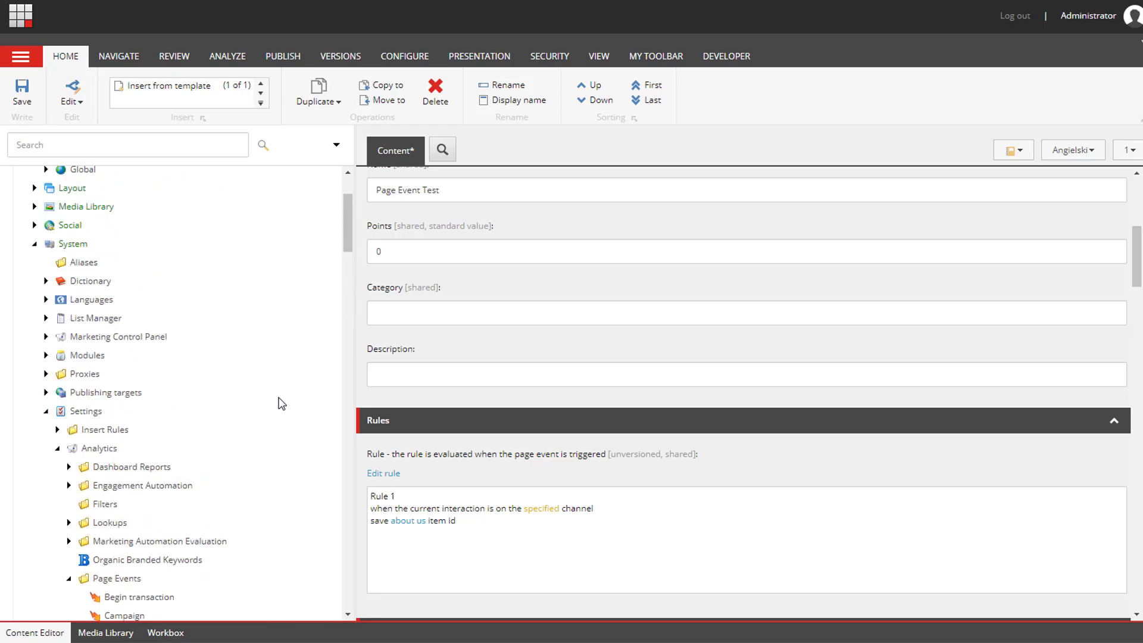
pyautogui.click(80, 247)
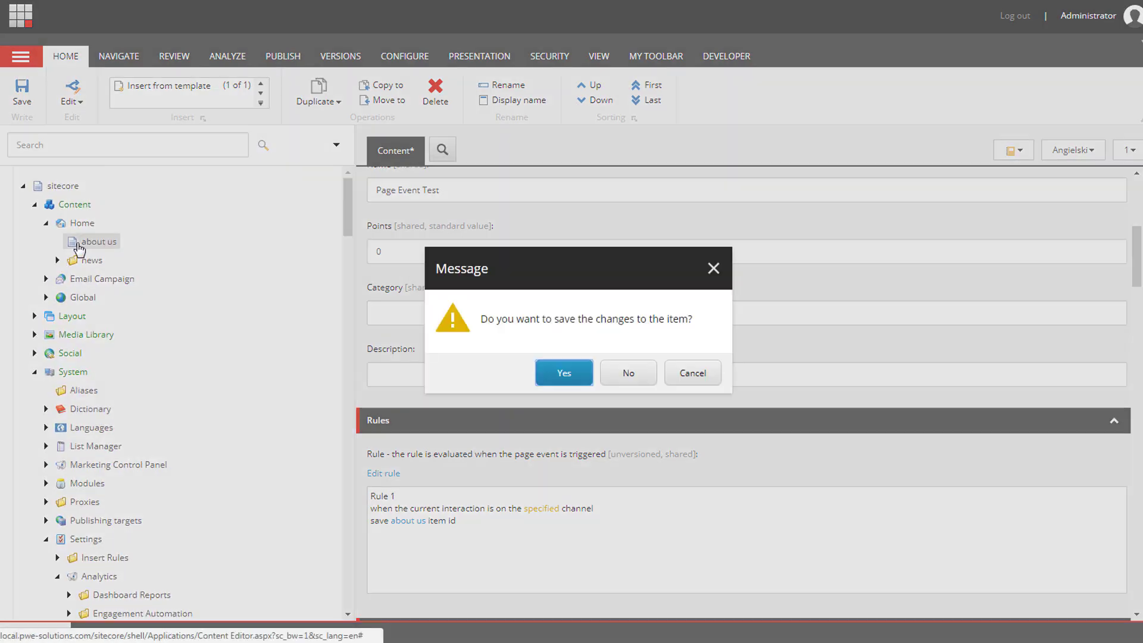
pyautogui.click(562, 374)
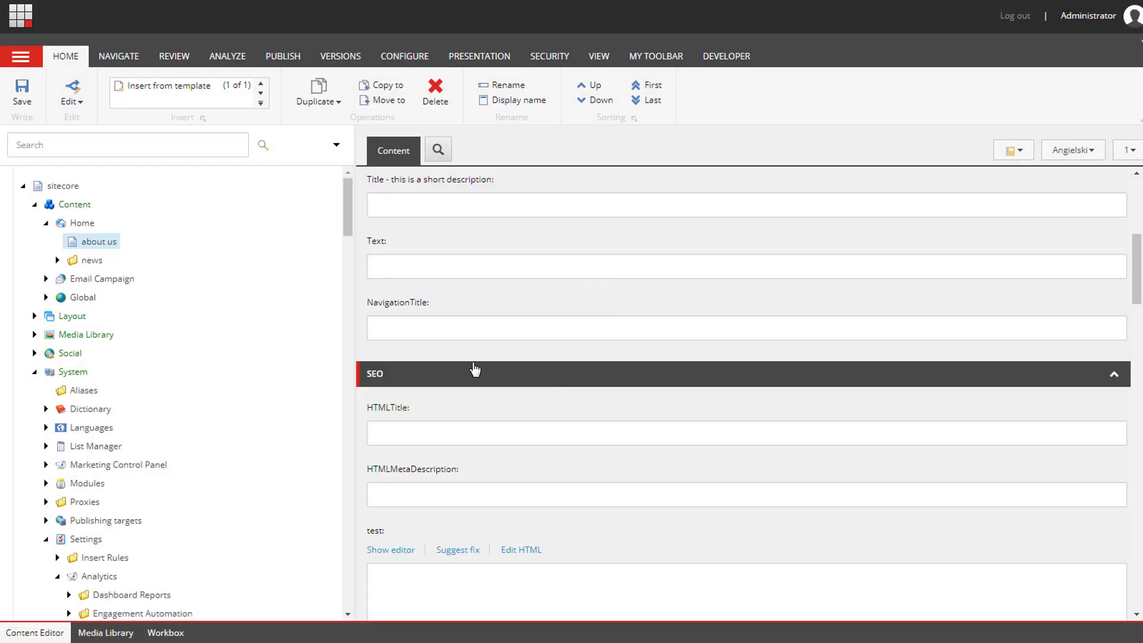
pyautogui.scroll(-6, 475, 370)
pyautogui.scroll(-4, 476, 371)
pyautogui.scroll(1, 429, 319)
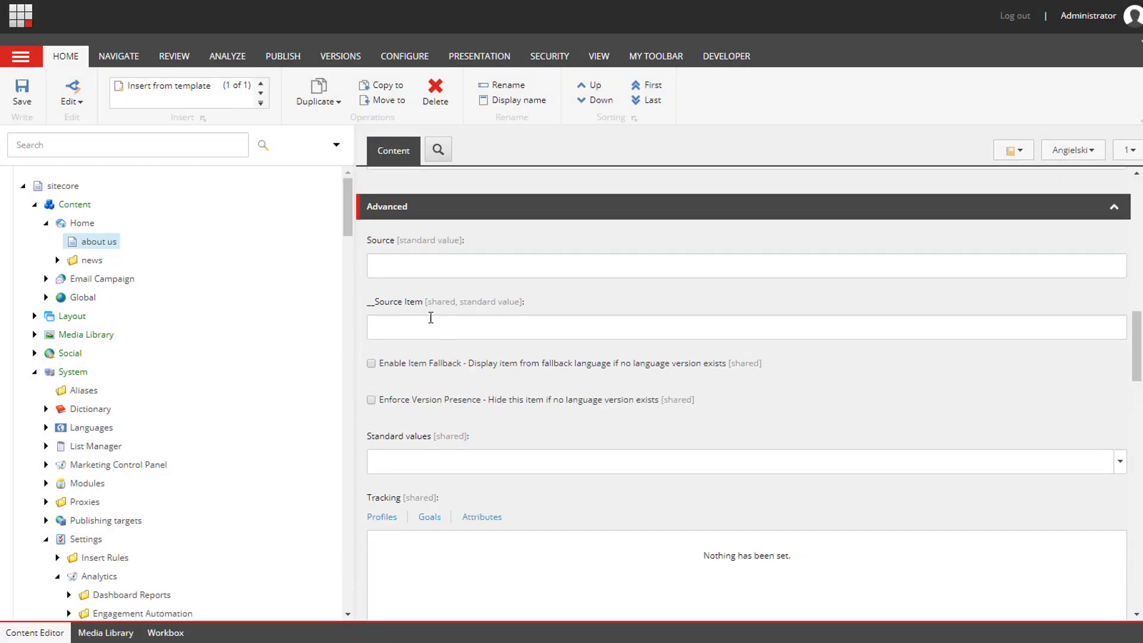
pyautogui.scroll(-1, 512, 292)
pyautogui.scroll(-4, 512, 292)
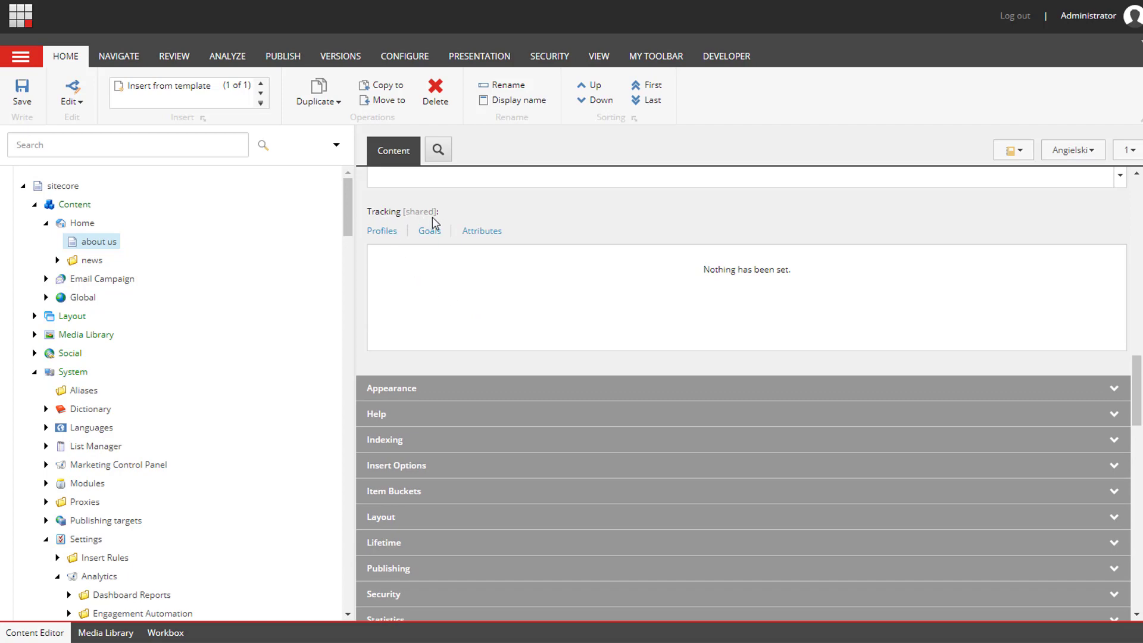
# View and cancel the Goals list, then browse the Events list in the Attributes dialog.
pyautogui.click(431, 232)
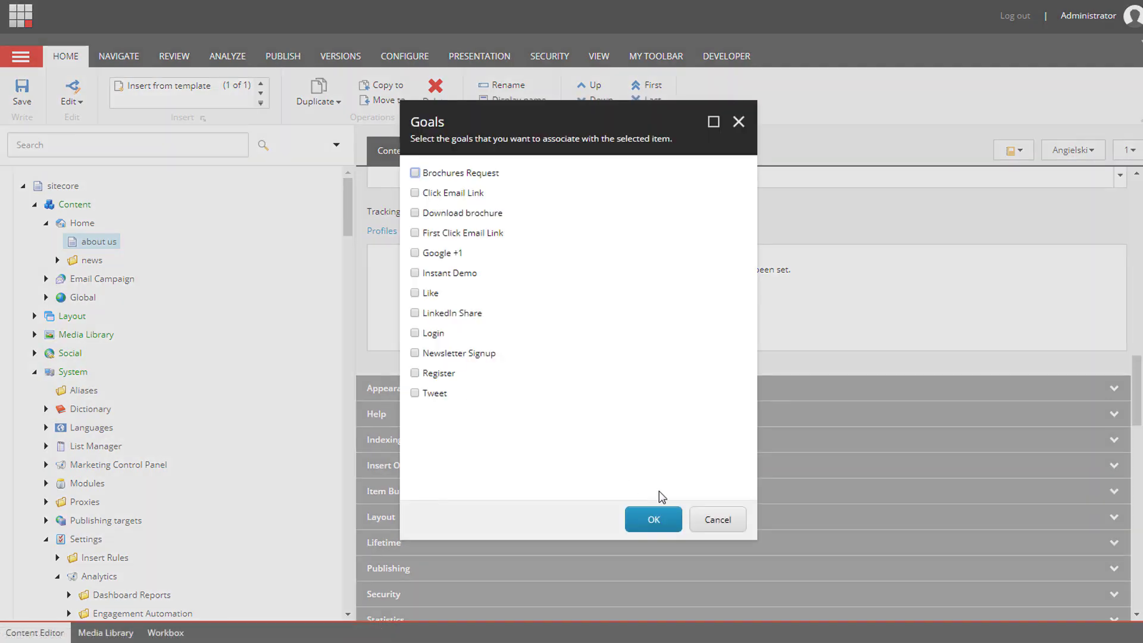
pyautogui.click(716, 520)
pyautogui.click(481, 231)
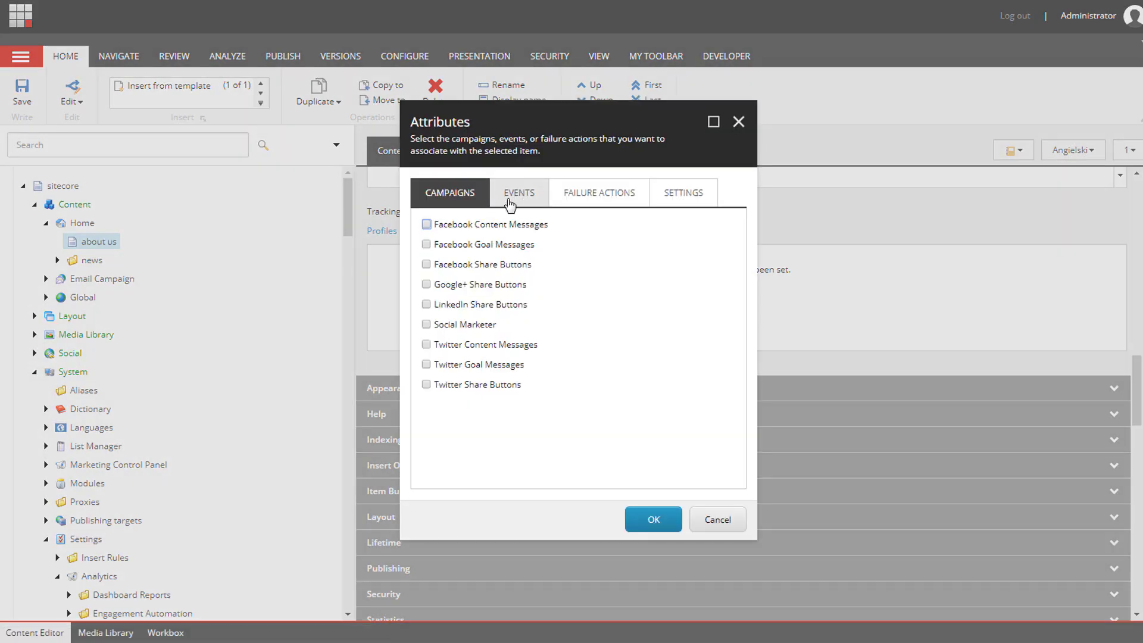
pyautogui.click(513, 195)
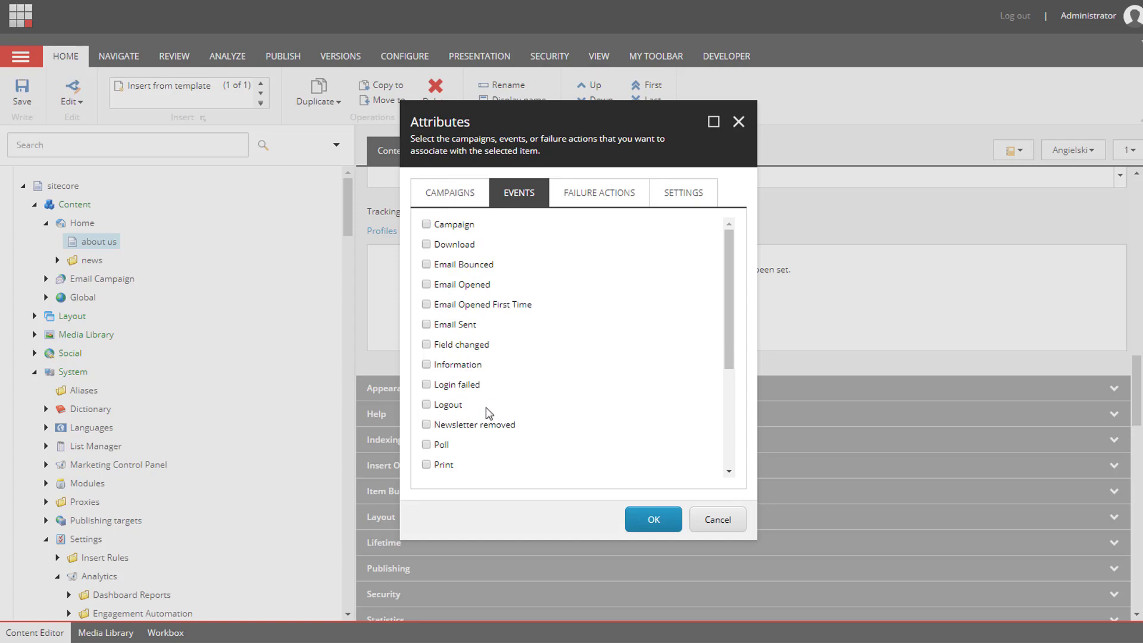
pyautogui.scroll(-3, 487, 417)
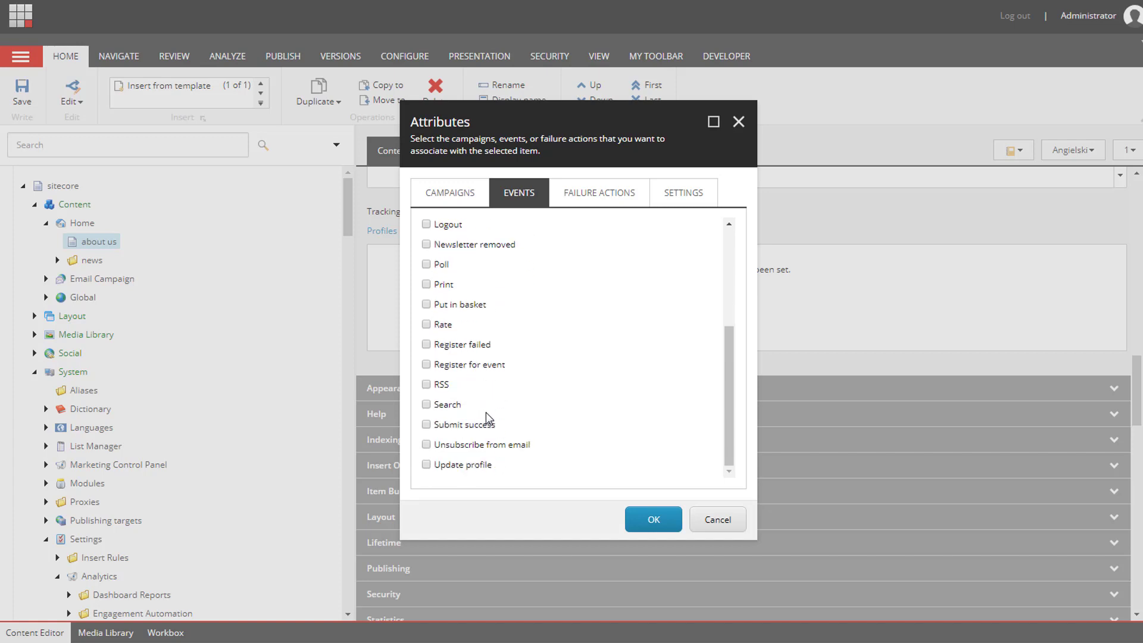
pyautogui.scroll(3, 487, 417)
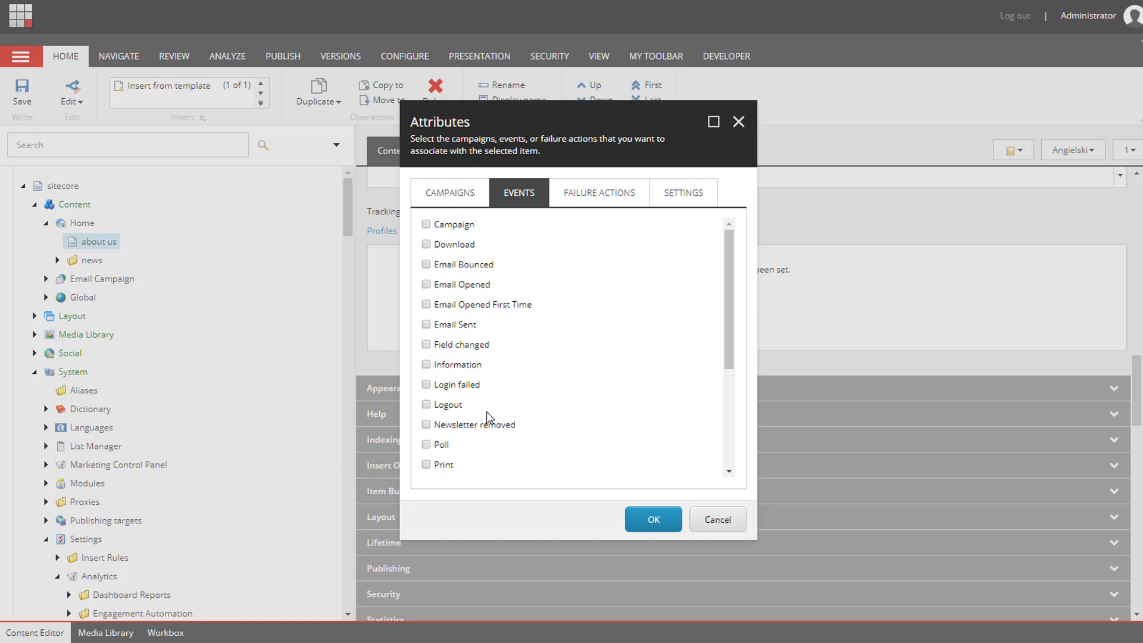
# Close Attributes unchanged, then deploy Page Event Test from the Review tab without a comment.
pyautogui.click(717, 520)
pyautogui.scroll(-5, 232, 432)
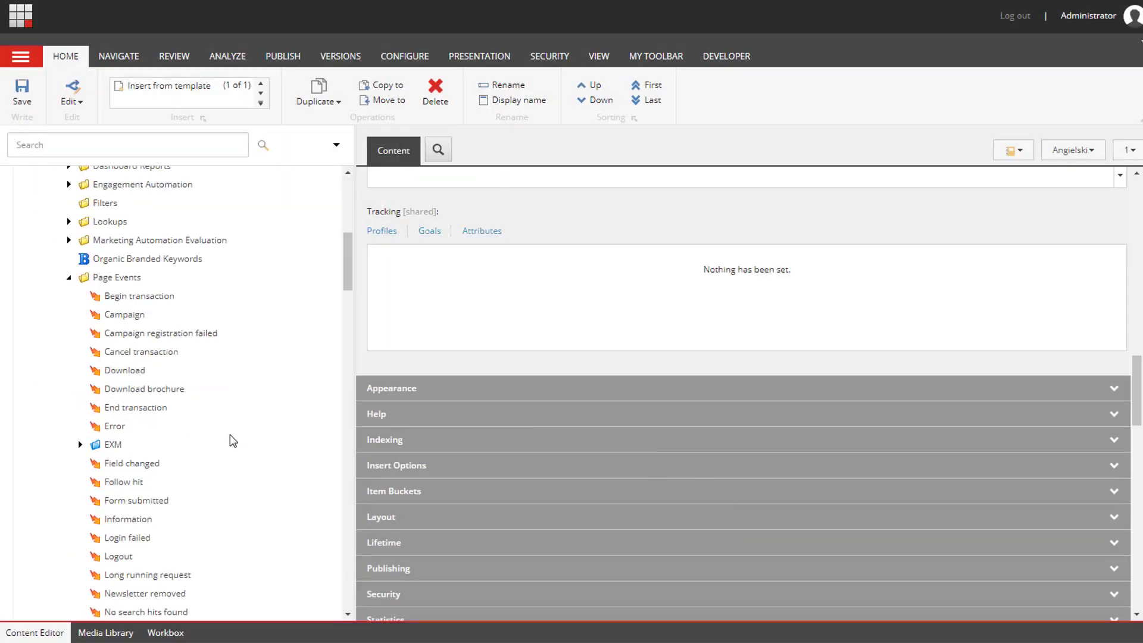
pyautogui.scroll(-4, 230, 436)
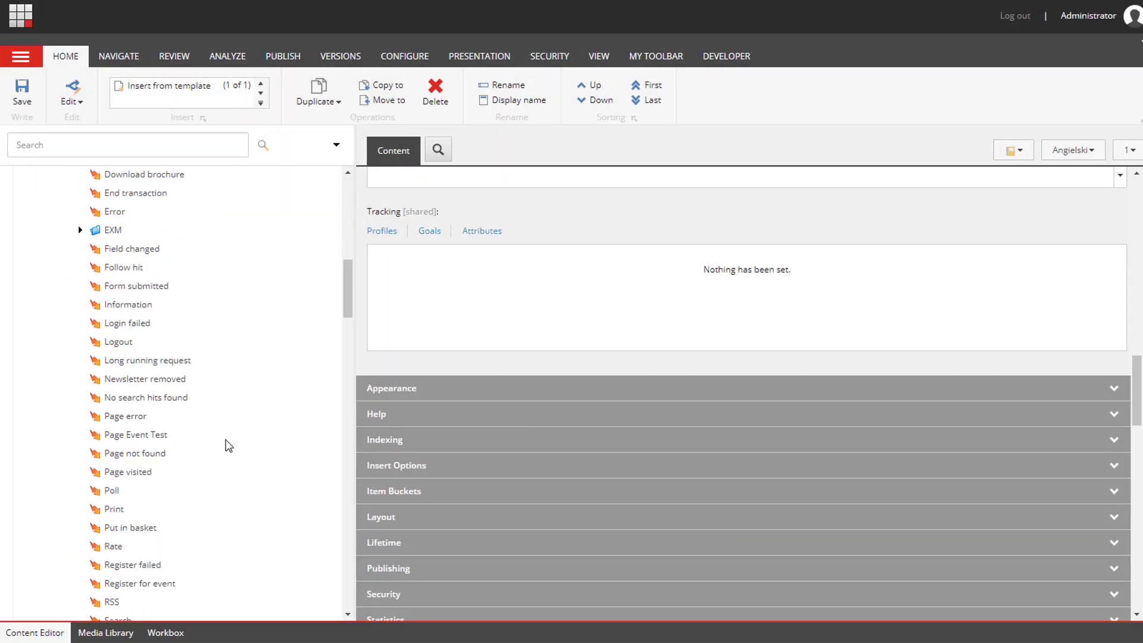
pyautogui.scroll(-2, 221, 446)
pyautogui.click(139, 365)
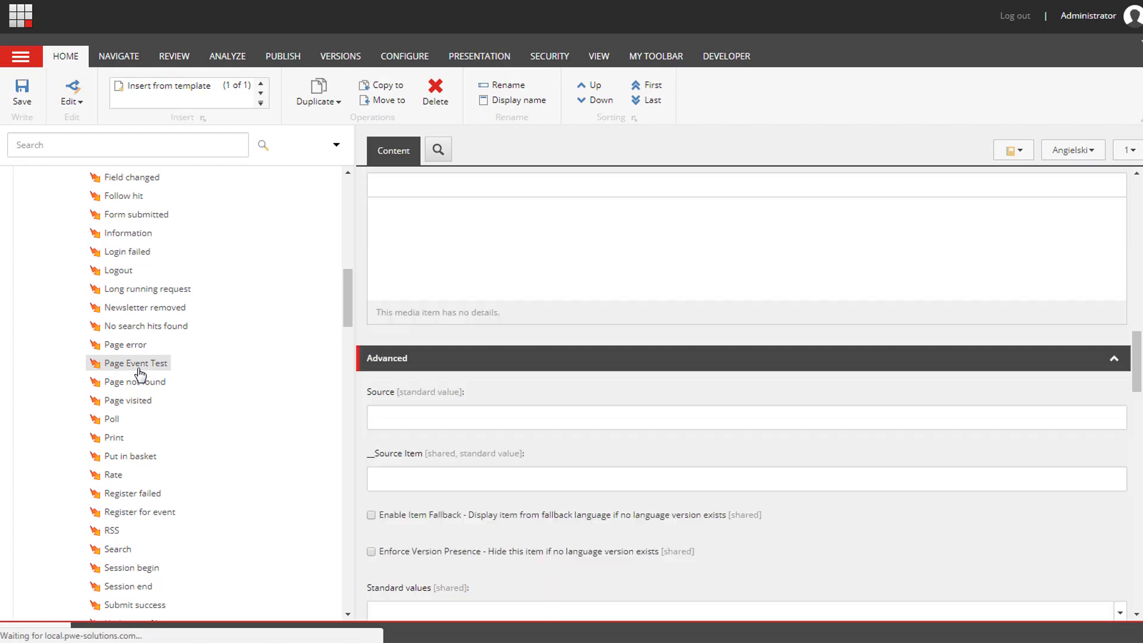
pyautogui.click(178, 57)
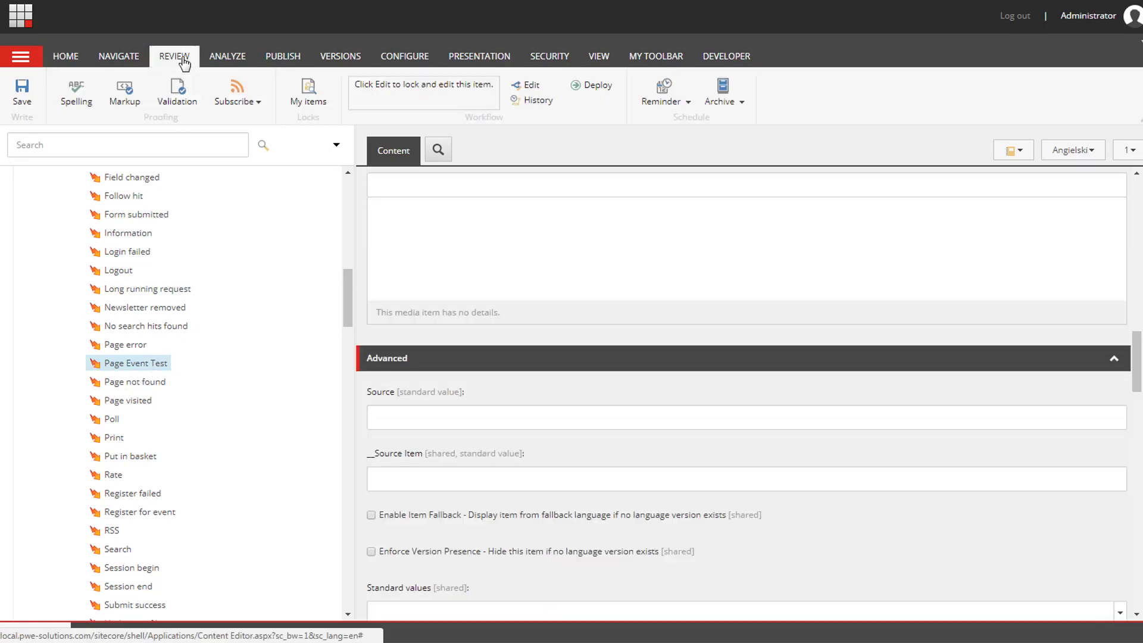
pyautogui.click(592, 86)
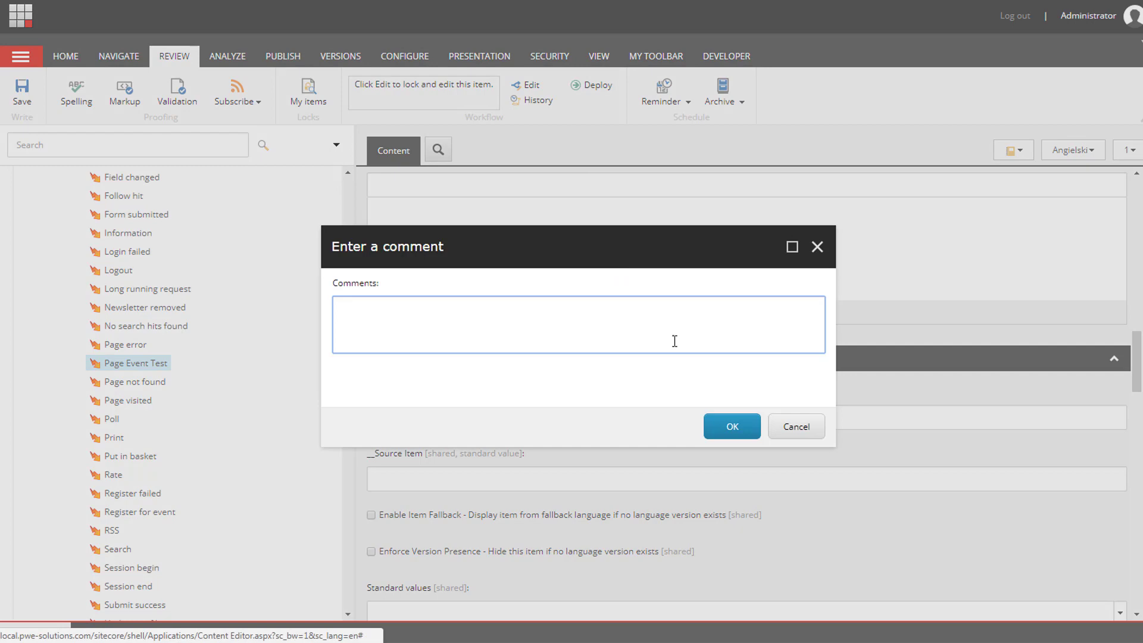
pyautogui.click(727, 433)
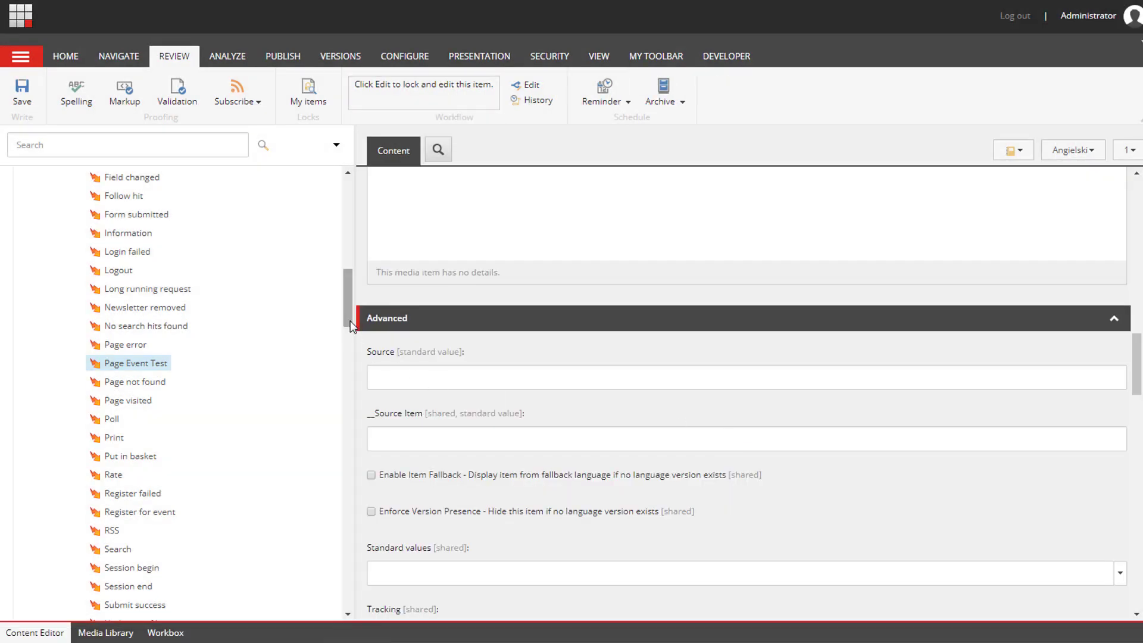
# Tick Page Event Test in the about us item's tracking events and save the item.
pyautogui.click(100, 243)
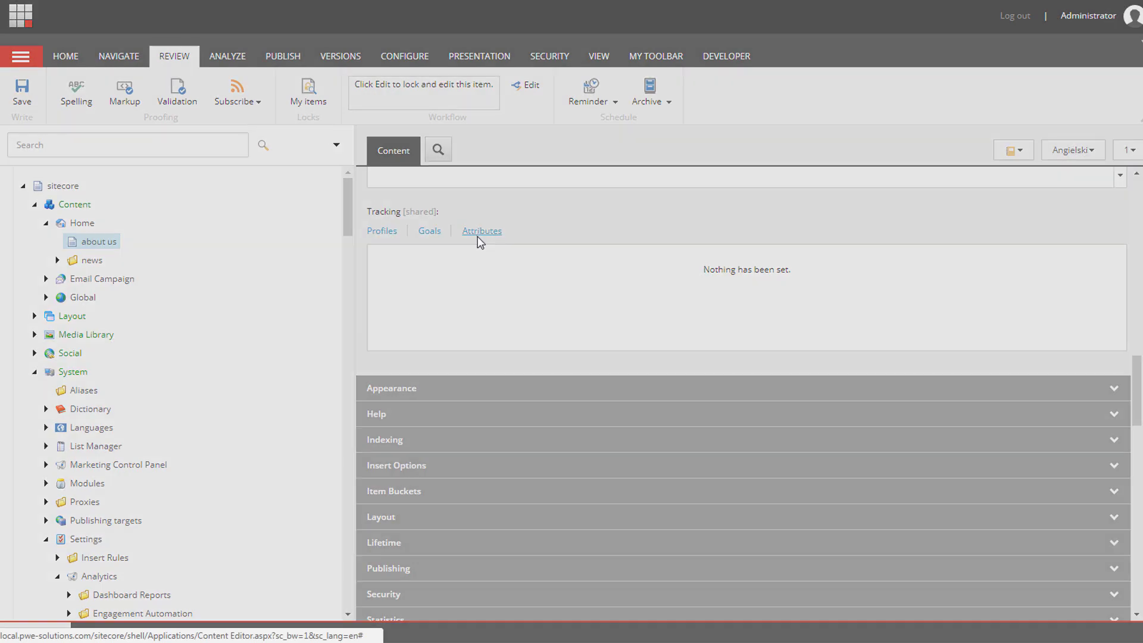
pyautogui.click(479, 236)
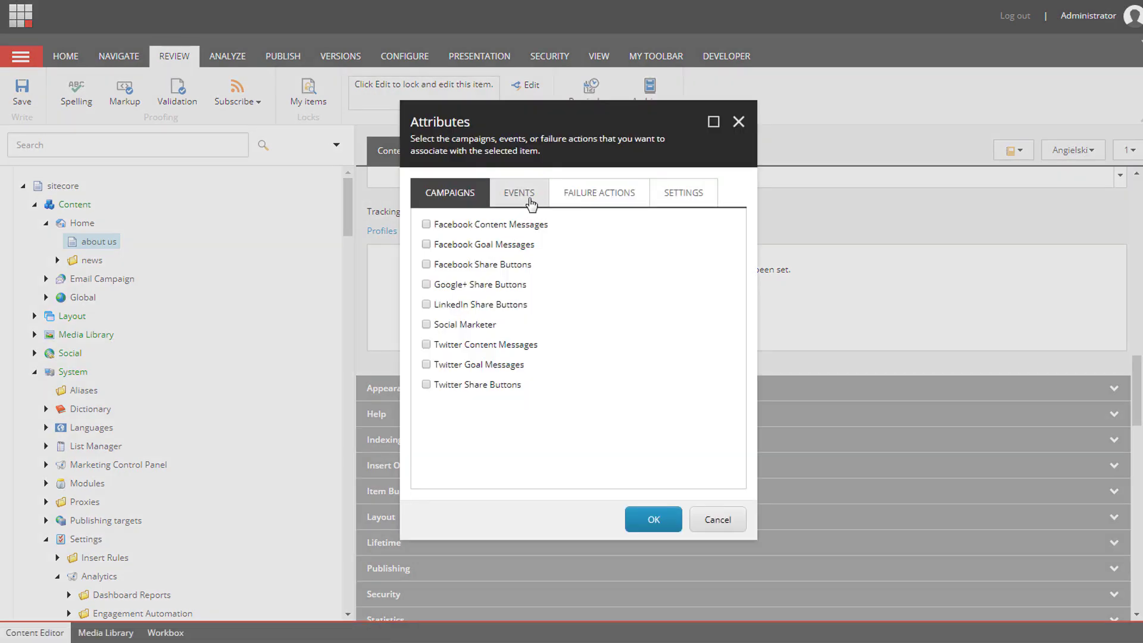
pyautogui.click(527, 203)
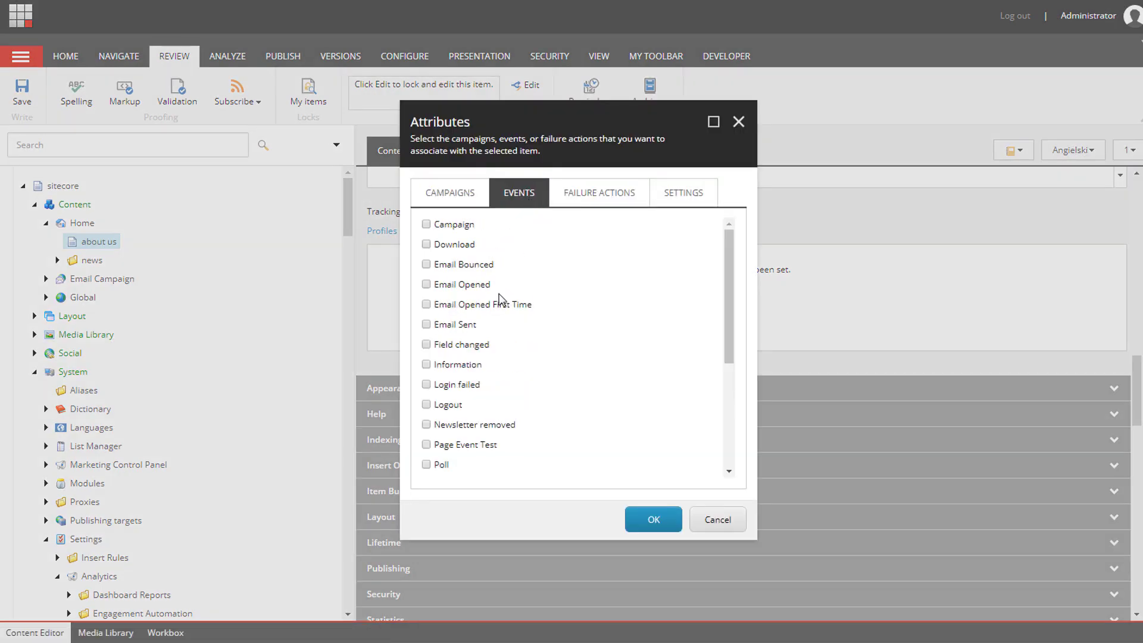
pyautogui.scroll(-1, 502, 299)
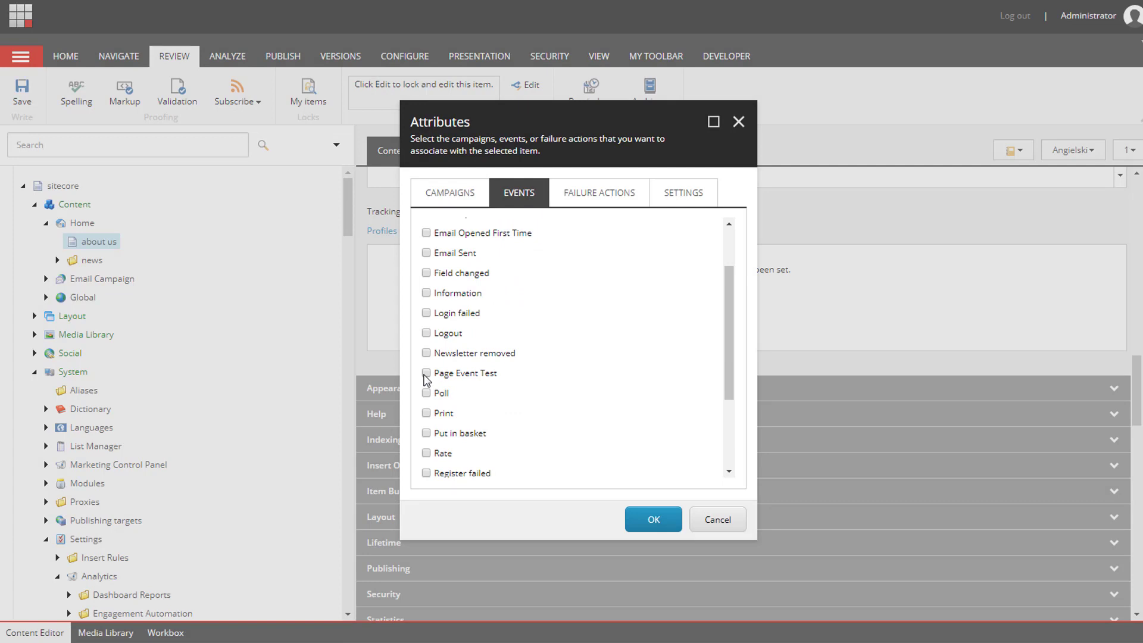
pyautogui.click(426, 374)
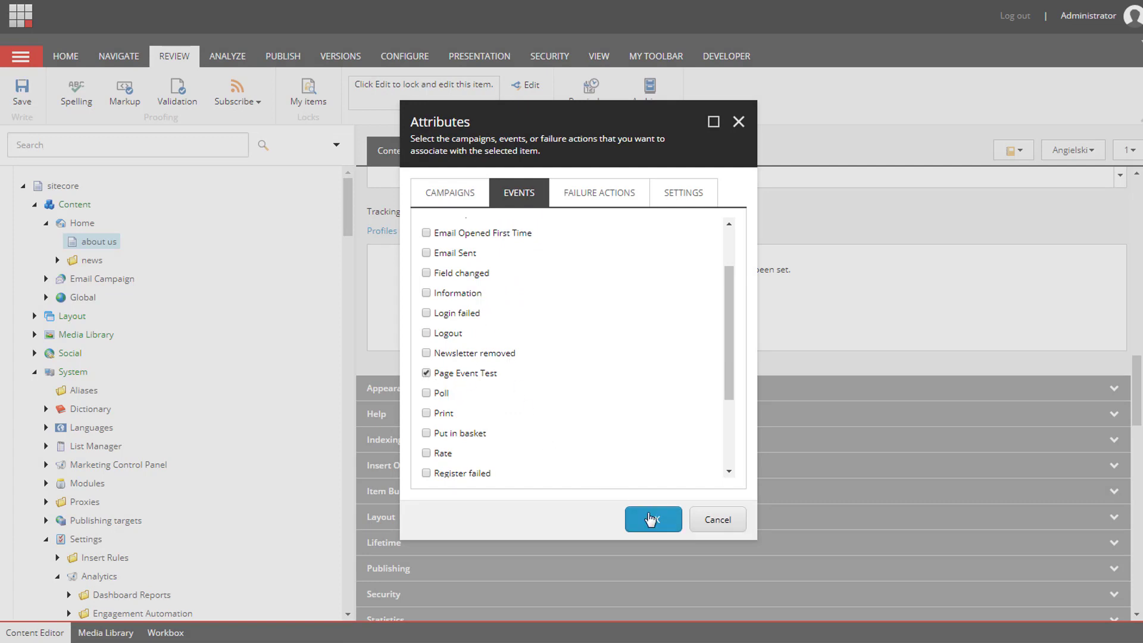
pyautogui.click(652, 519)
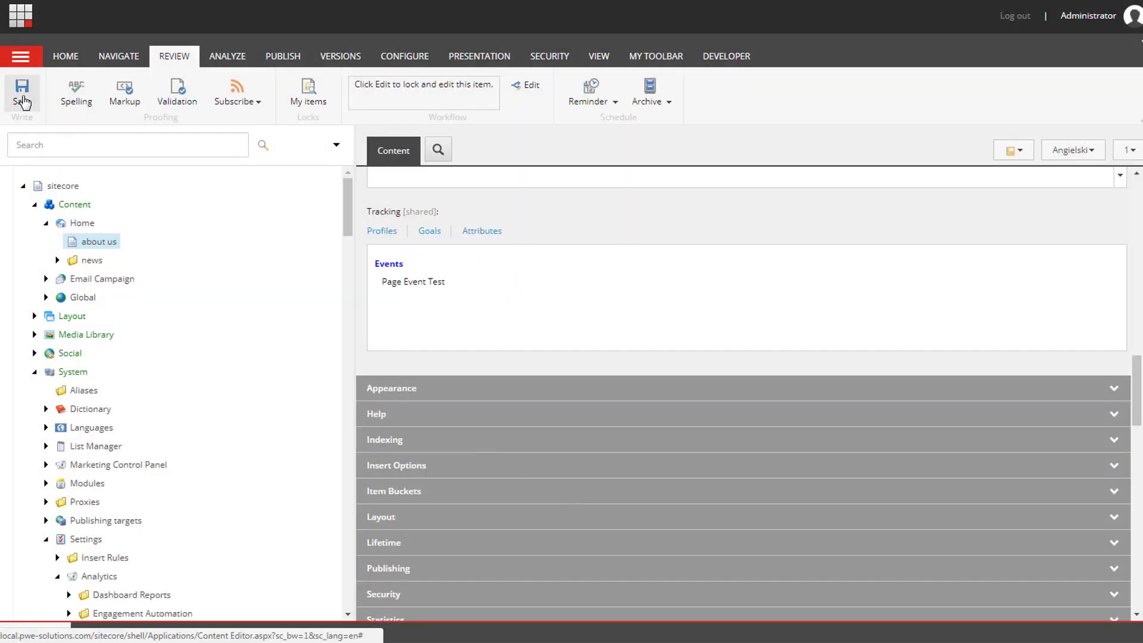
pyautogui.click(22, 97)
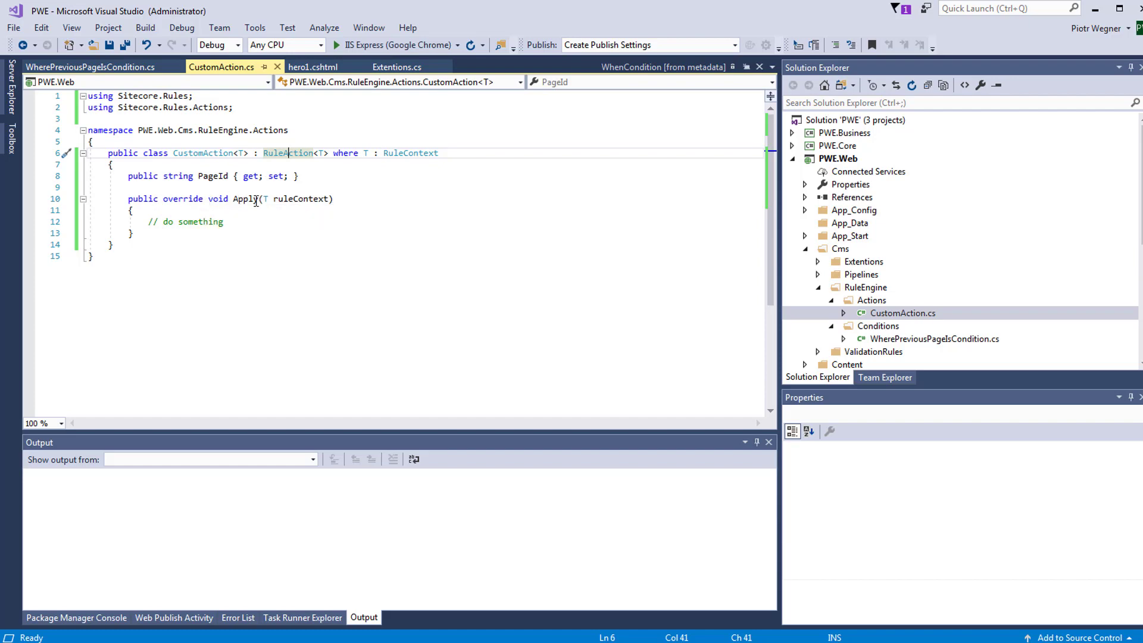
# Jump from CustomAction.cs to the RuleAction base class definition with F12.
pyautogui.moveTo(252, 200)
pyautogui.click(278, 154)
pyautogui.press('F12')
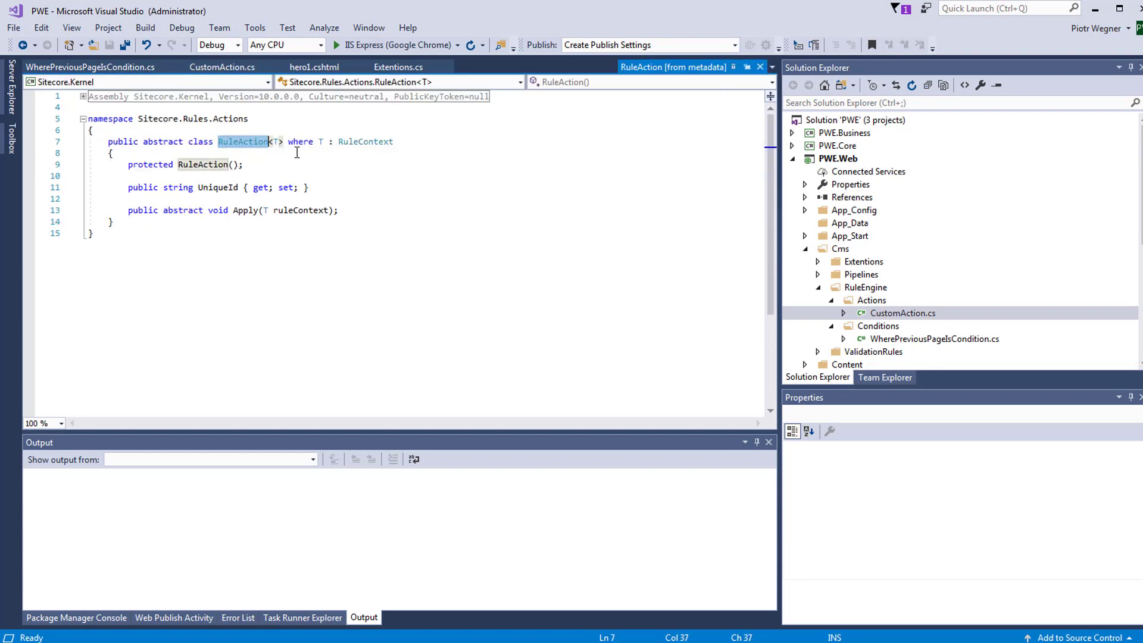
pyautogui.moveTo(258, 211)
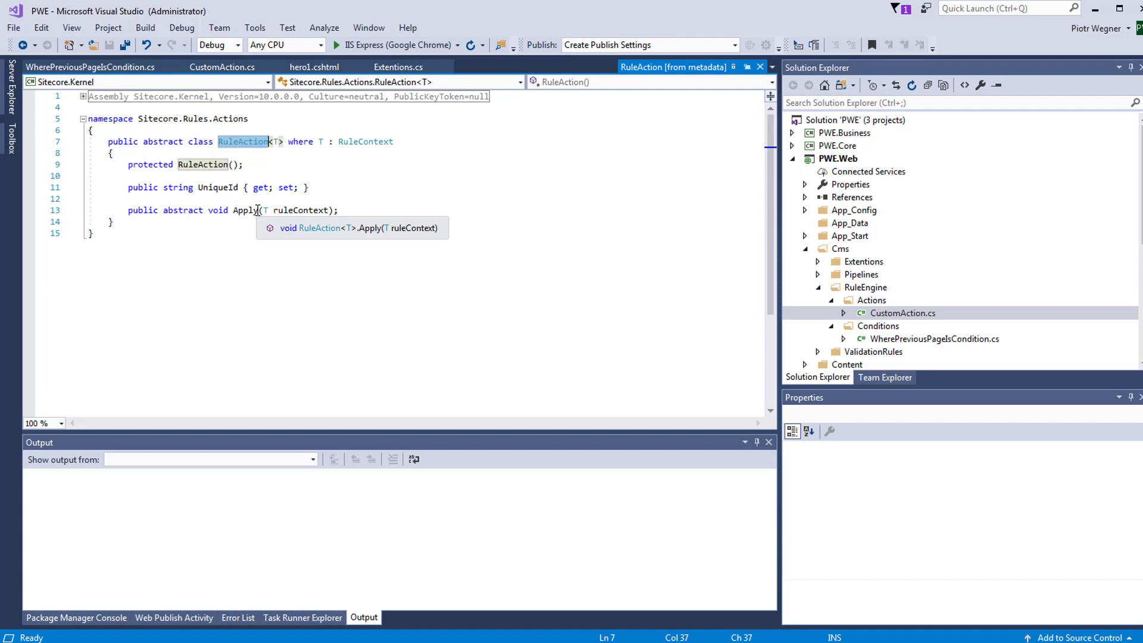
# Switch back to CustomAction.cs and select the 'public string PageId { get; set; }' line.
pyautogui.click(223, 67)
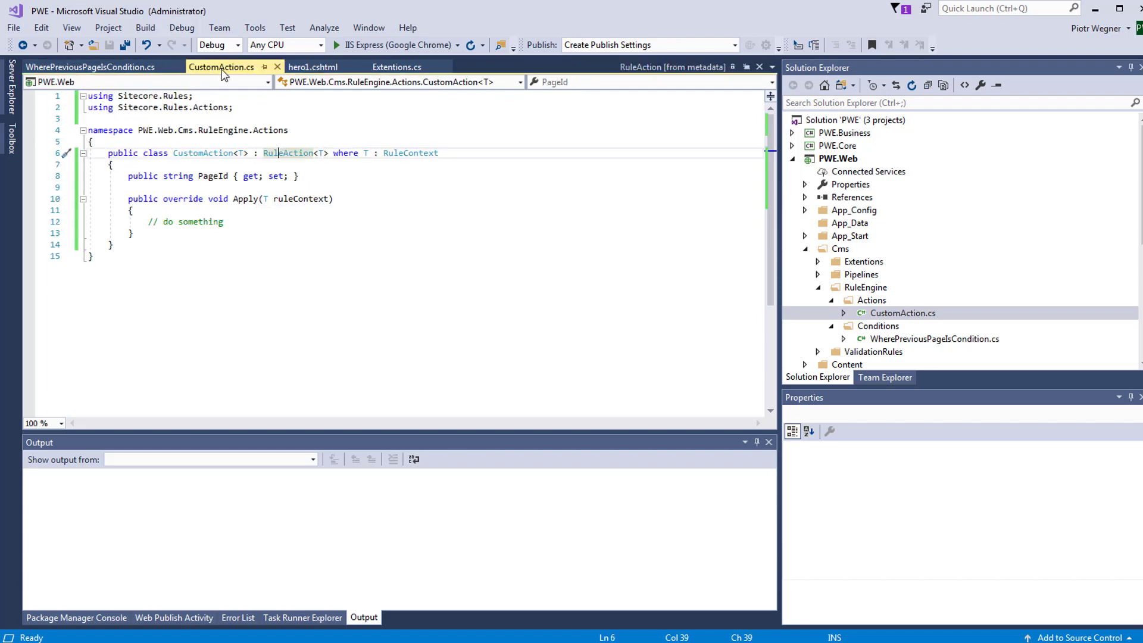
pyautogui.moveTo(123, 177); pyautogui.dragTo(301, 181)
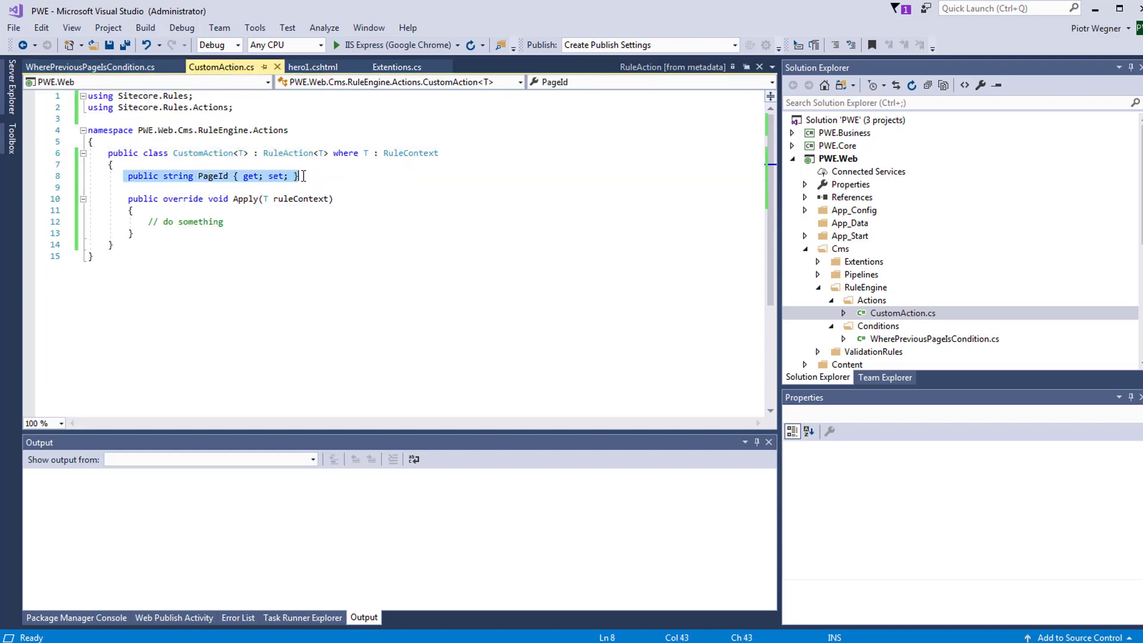